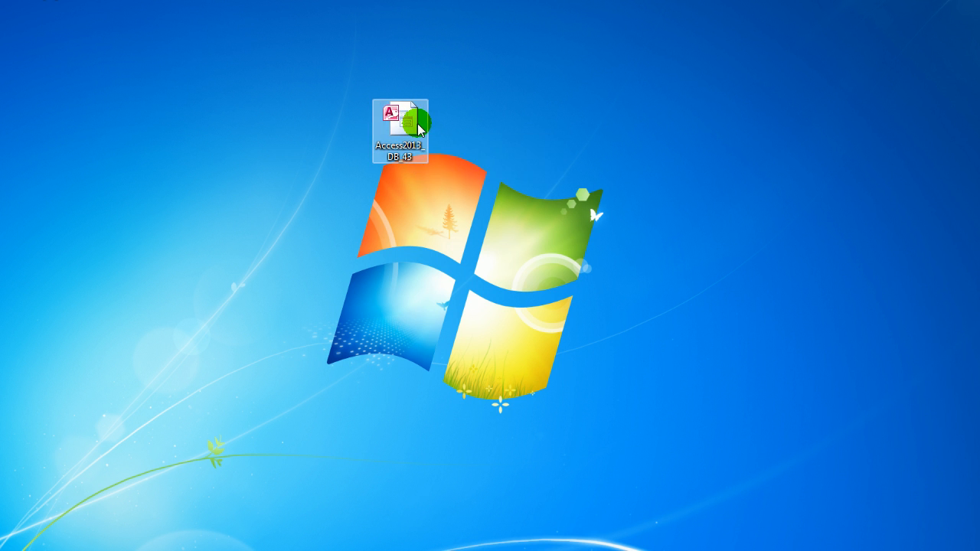
Open the Access2013_DB_43 file from the desktop in Access, close the initial login form and enable the database's active content.
{"action": "right_click", "coordinate": [420, 125]}
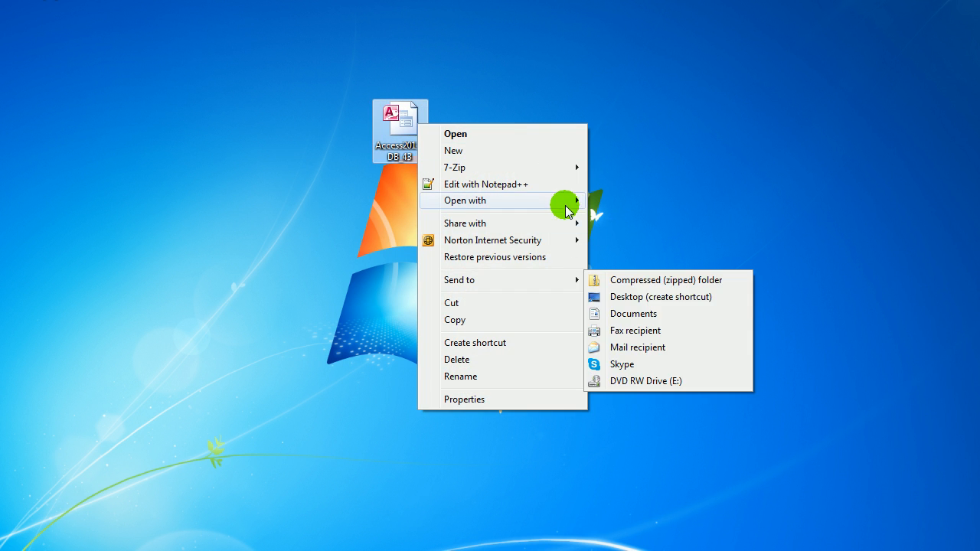
{"action": "mouse_move", "coordinate": [582, 200]}
{"action": "left_click", "coordinate": [651, 221]}
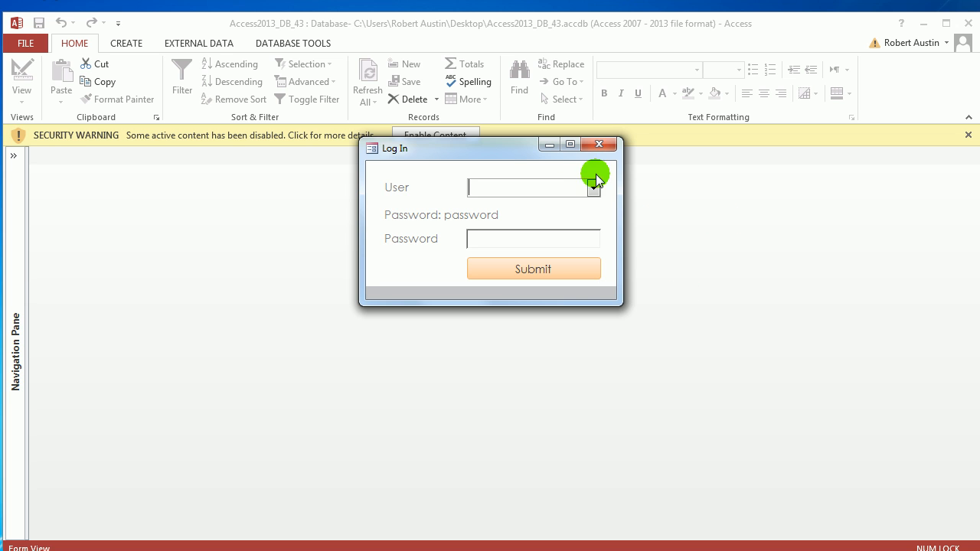
{"action": "left_click", "coordinate": [599, 144]}
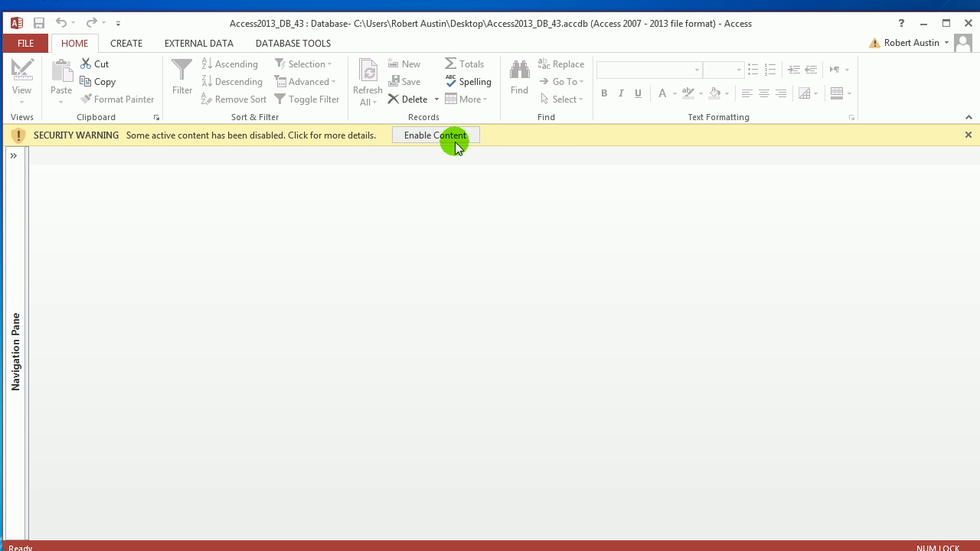
{"action": "left_click", "coordinate": [460, 137]}
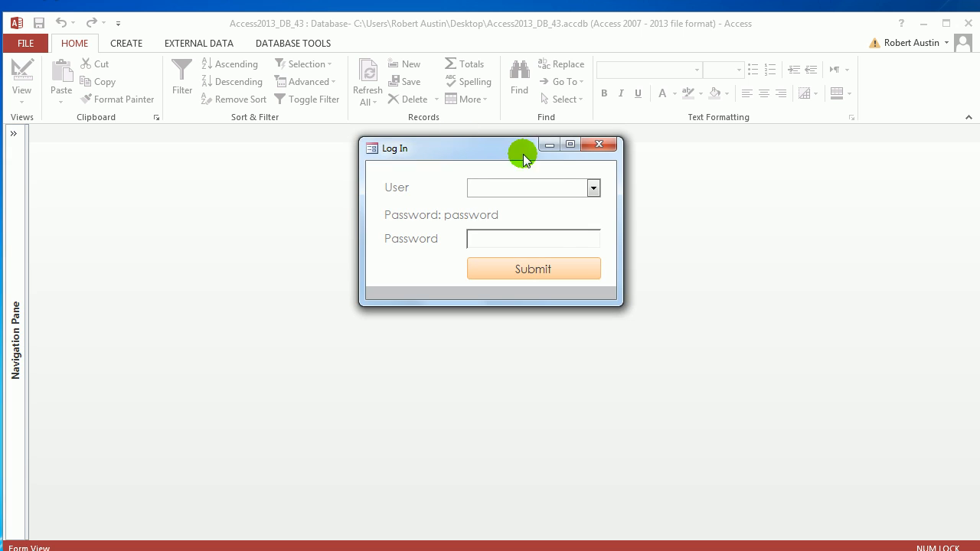
Log in to the database by choosing the first listed user, entering the account password and submitting the form.
{"action": "left_click", "coordinate": [591, 188]}
{"action": "left_click", "coordinate": [559, 208]}
{"action": "left_click", "coordinate": [555, 237]}
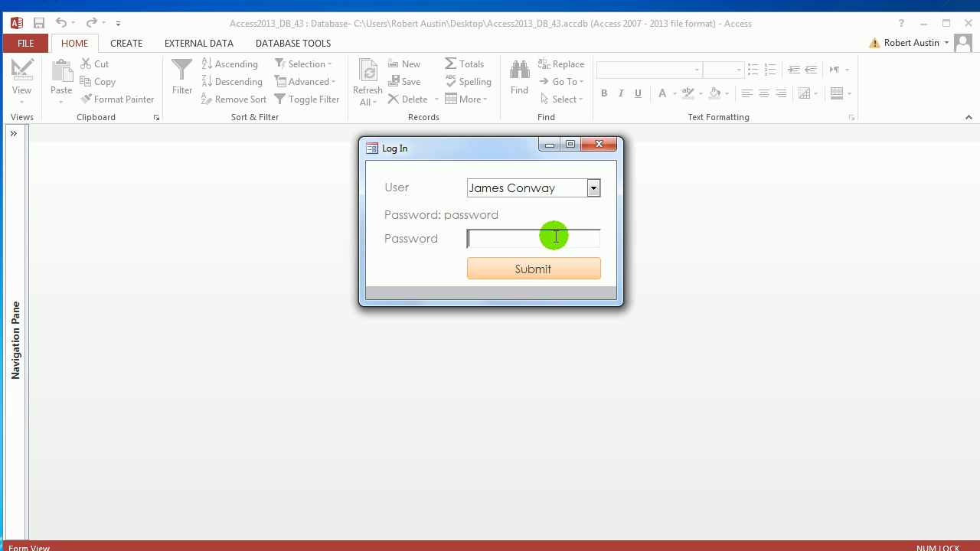
{"action": "type", "text": "password"}
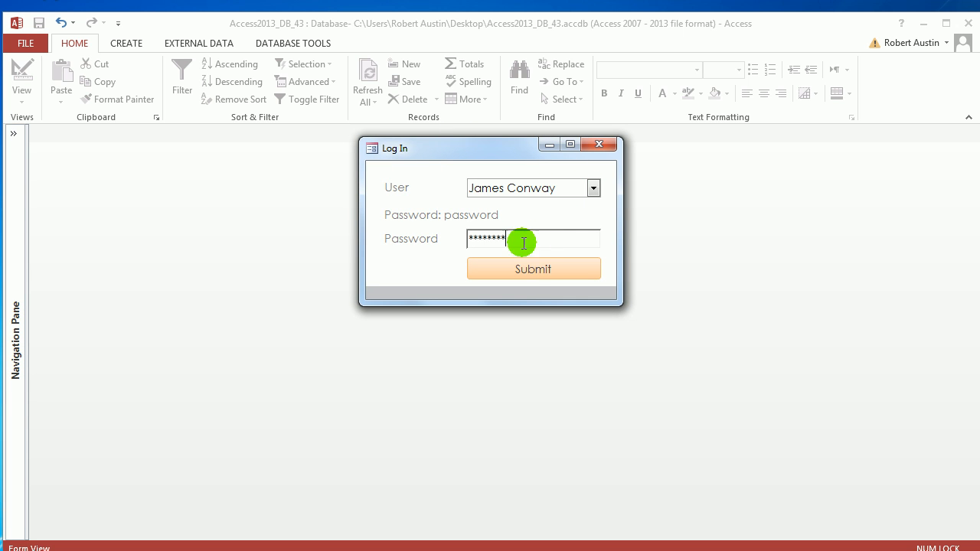
{"action": "left_click", "coordinate": [537, 278]}
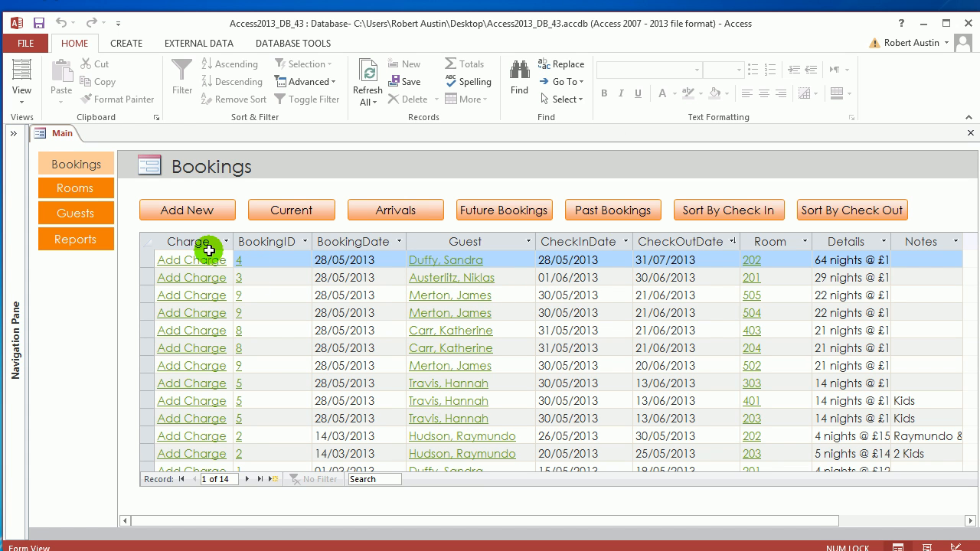
Open the Guests list and search its records for the first name of the guest with GuestID 4.
{"action": "left_click", "coordinate": [85, 216]}
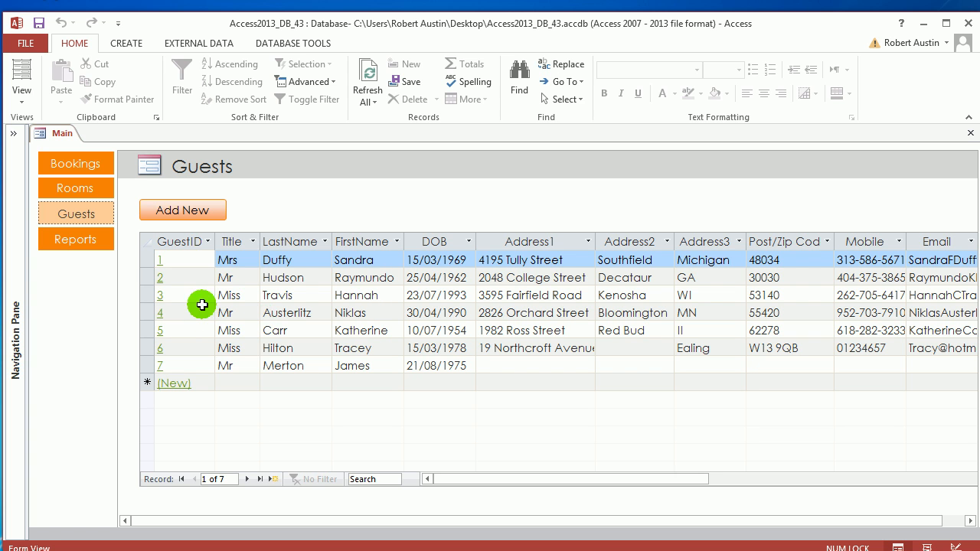
{"action": "left_click", "coordinate": [375, 479]}
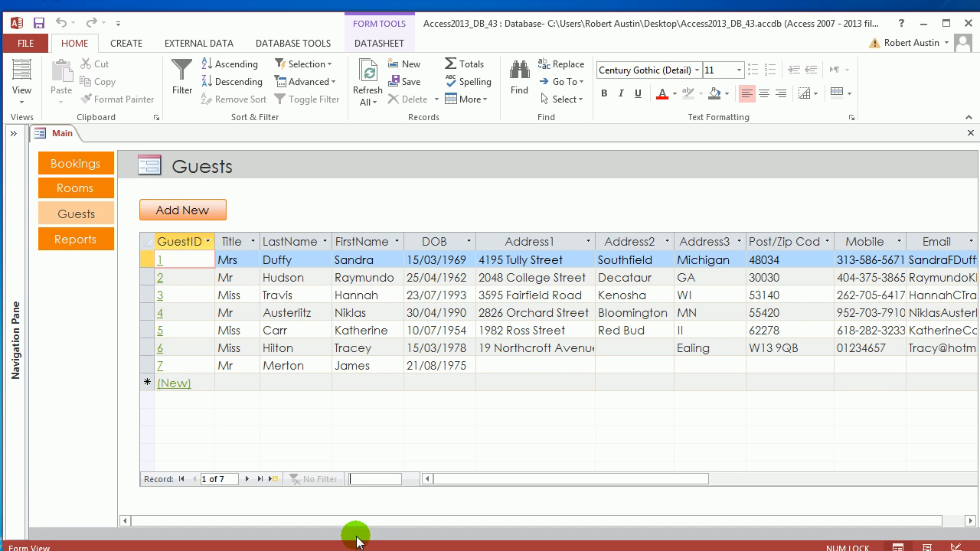
{"action": "type", "text": "nikla"}
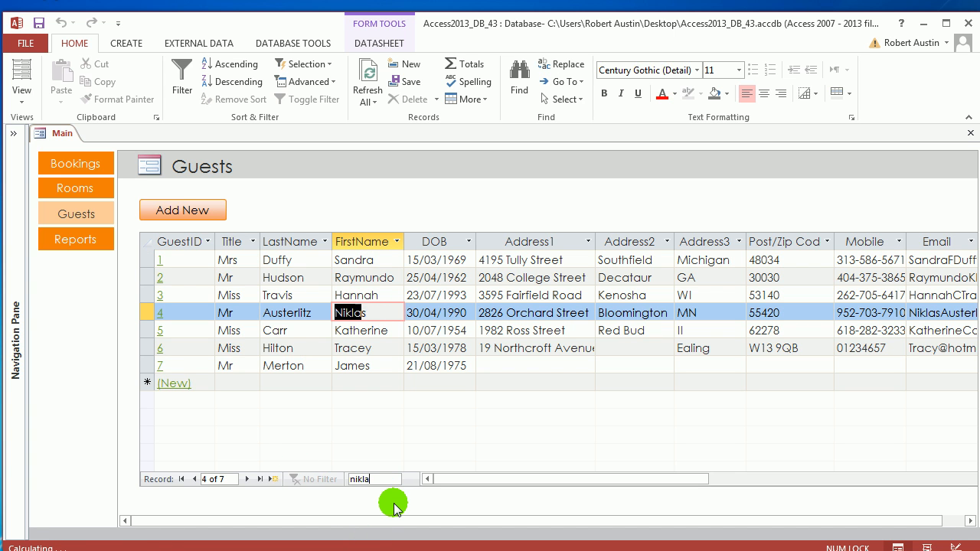
{"action": "type", "text": "s"}
{"action": "key", "text": "Return"}
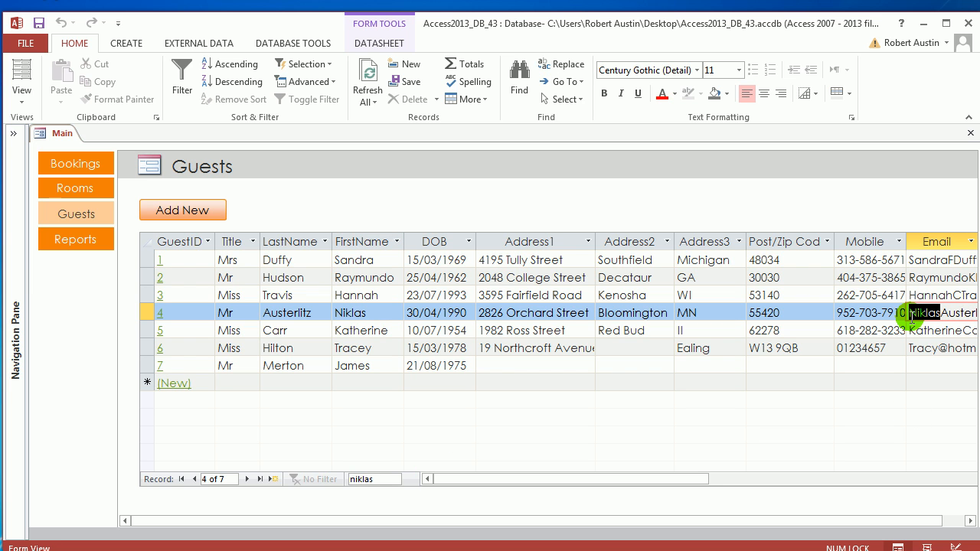
Return to the first guest record and rerun the same first-name search, advancing through the matching fields.
{"action": "left_click", "coordinate": [237, 259]}
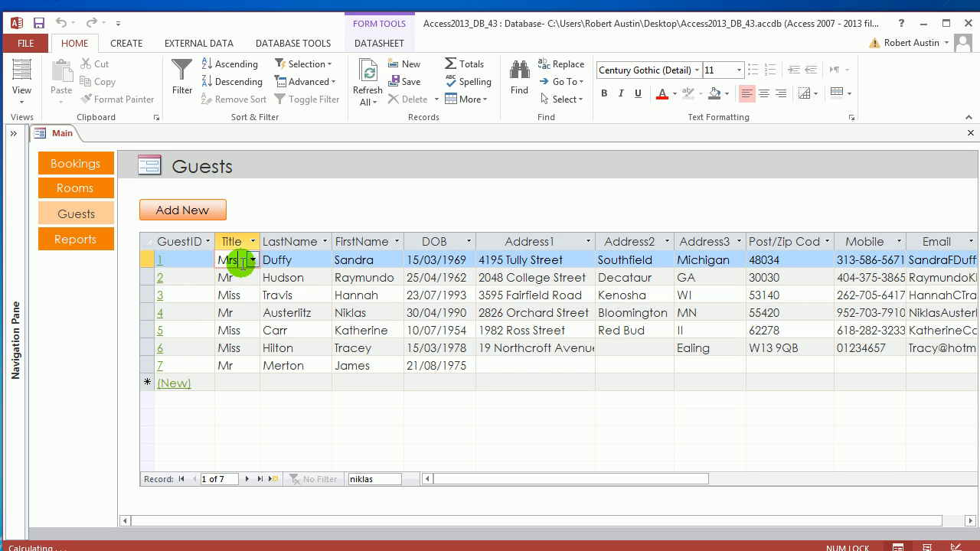
{"action": "left_click", "coordinate": [392, 480]}
{"action": "key", "text": "Return"}
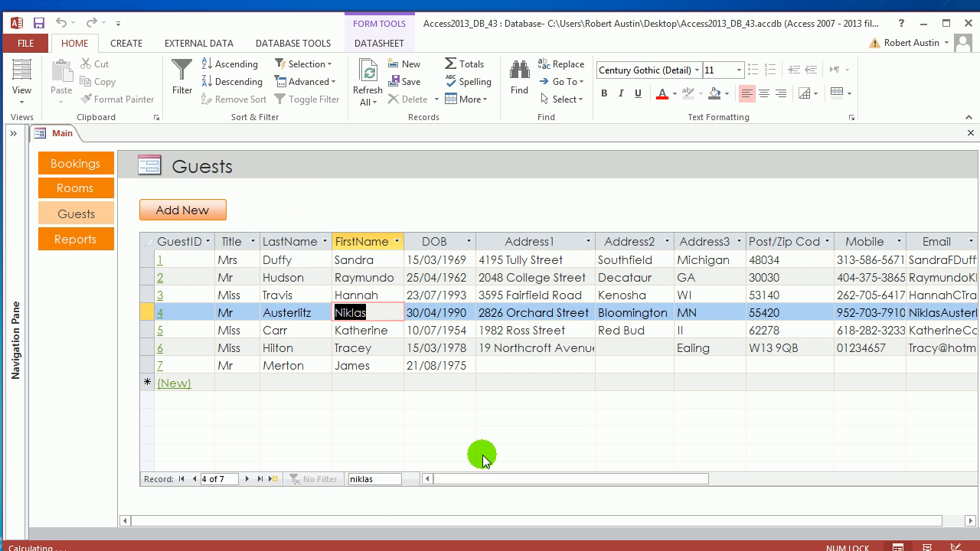
{"action": "key", "text": "Return"}
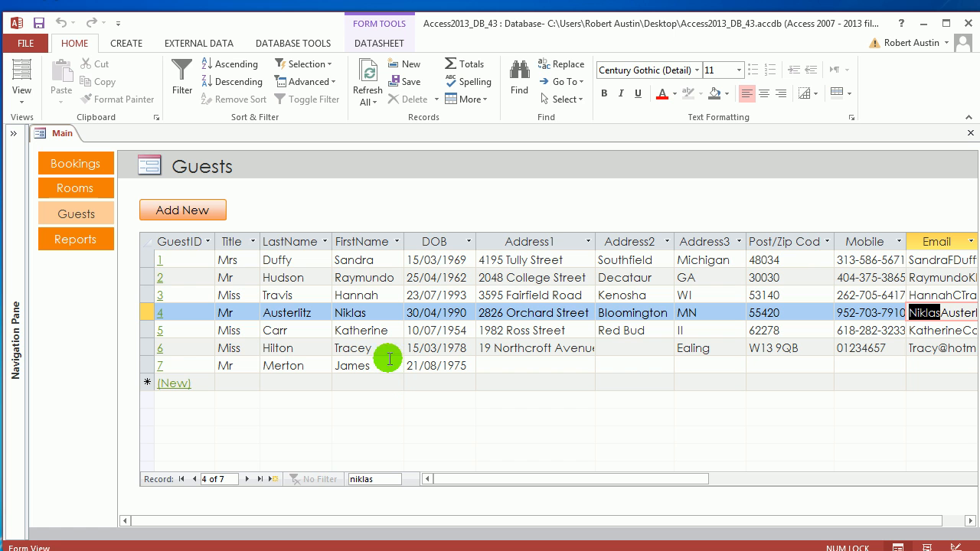
Filter the FirstName column by its value list to show only the guest with GuestID 4.
{"action": "left_click", "coordinate": [397, 242]}
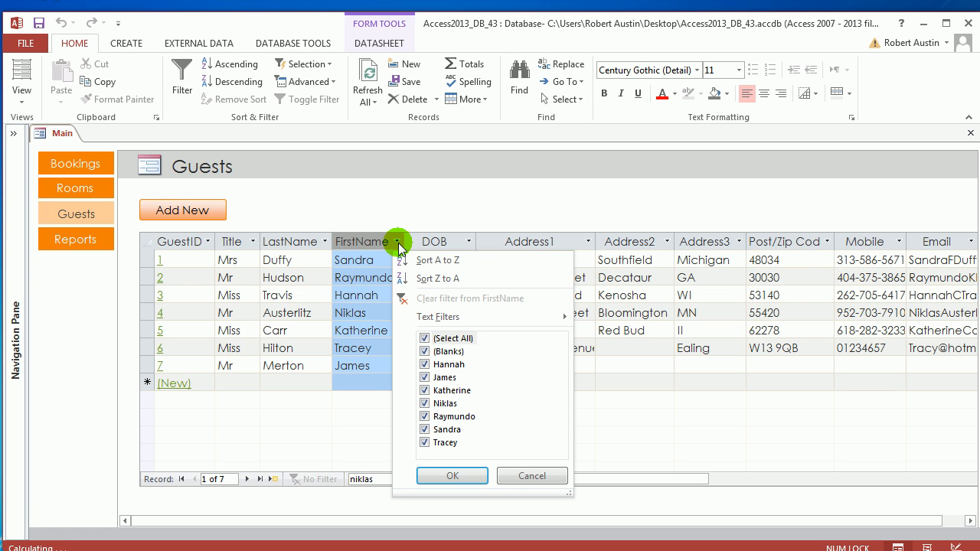
{"action": "left_click", "coordinate": [408, 259]}
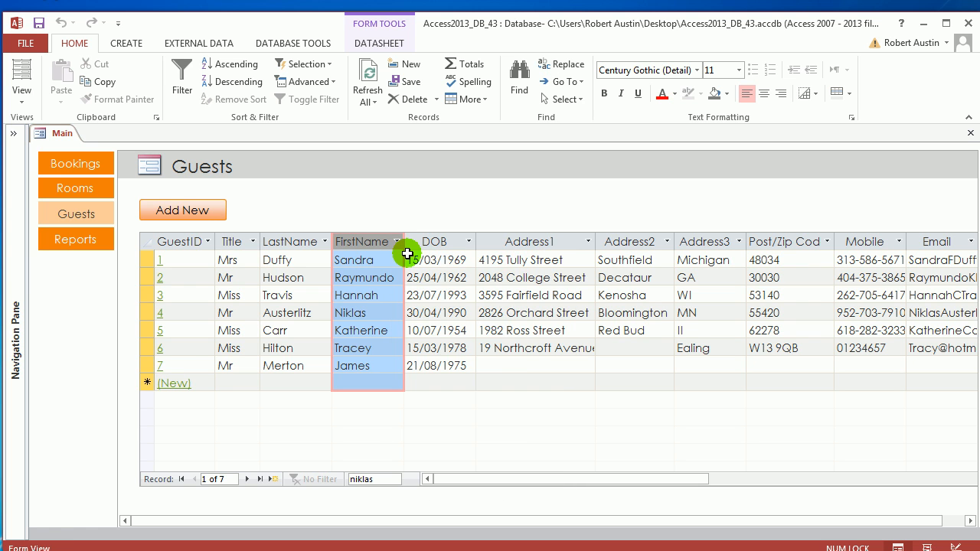
{"action": "left_click", "coordinate": [397, 242]}
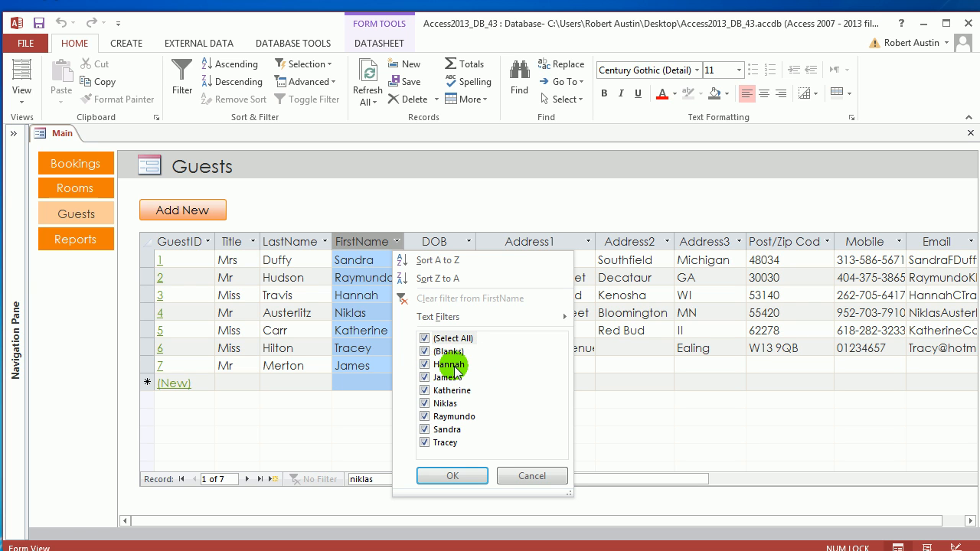
{"action": "left_click", "coordinate": [427, 339]}
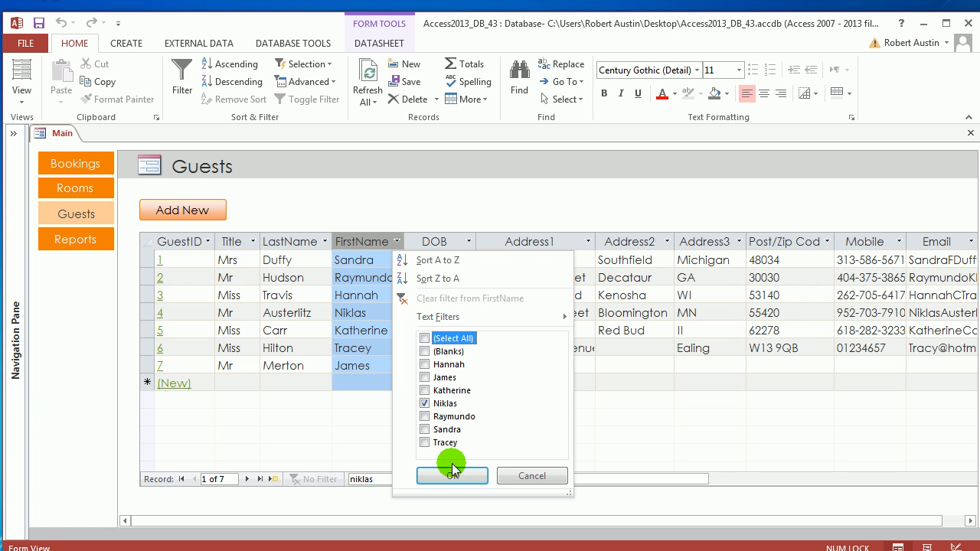
{"action": "left_click", "coordinate": [452, 475]}
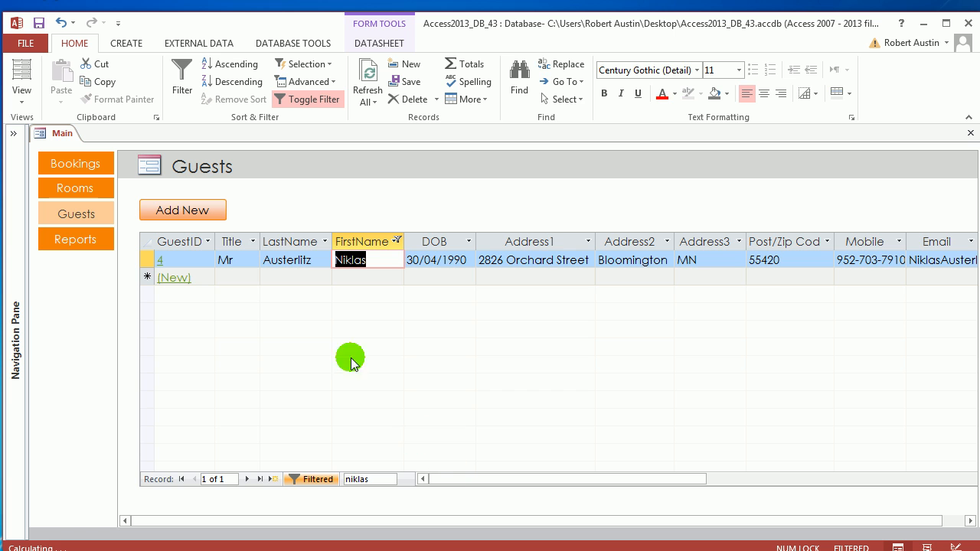
Remove the FirstName value filter by reselecting all names in the list.
{"action": "left_click", "coordinate": [398, 241]}
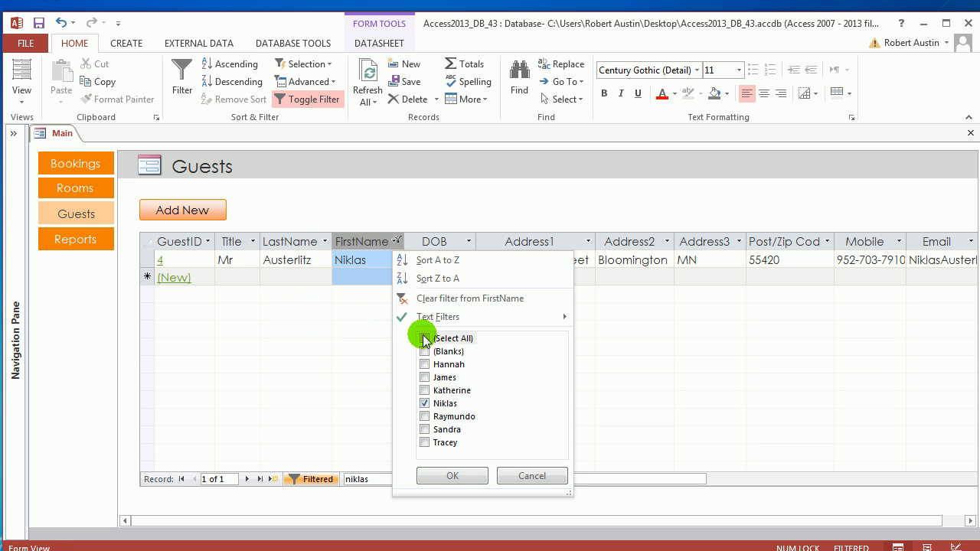
{"action": "left_click", "coordinate": [426, 339]}
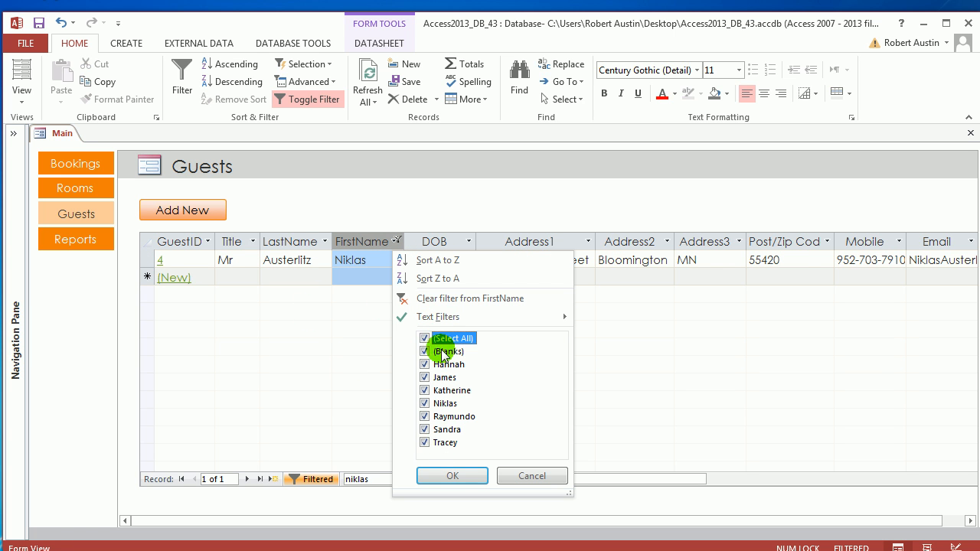
{"action": "left_click", "coordinate": [453, 475]}
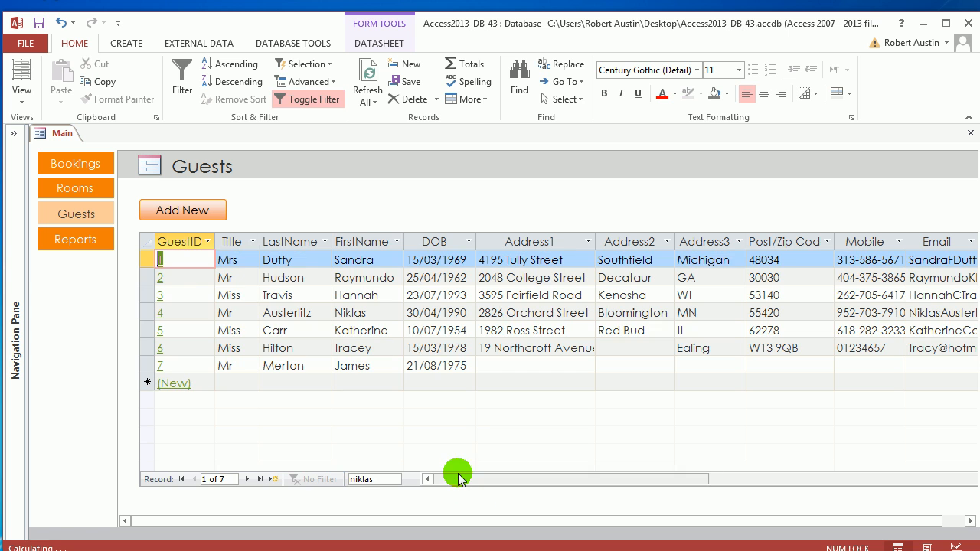
Apply an Equals text filter to the FirstName column using the full first name of the guest with GuestID 4.
{"action": "left_click", "coordinate": [396, 241]}
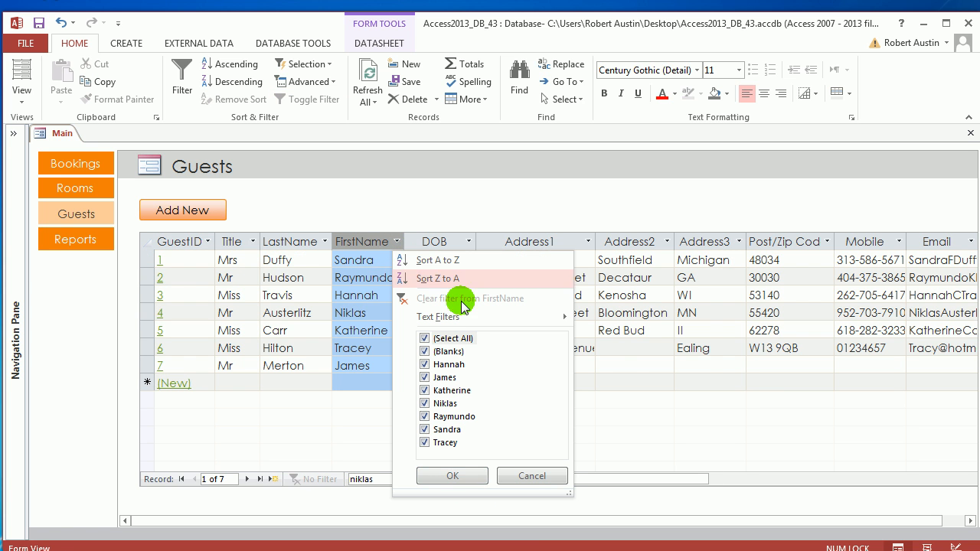
{"action": "mouse_move", "coordinate": [542, 315]}
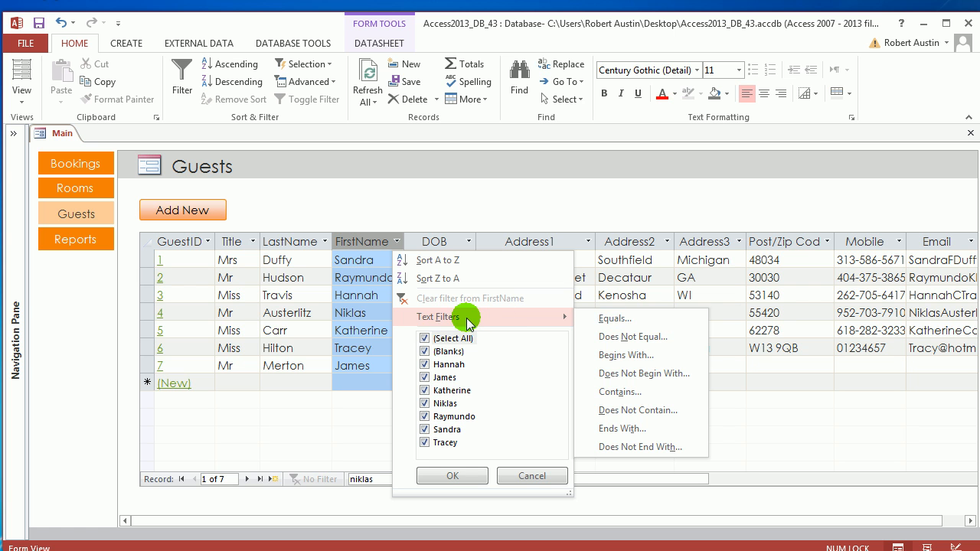
{"action": "left_click", "coordinate": [642, 320]}
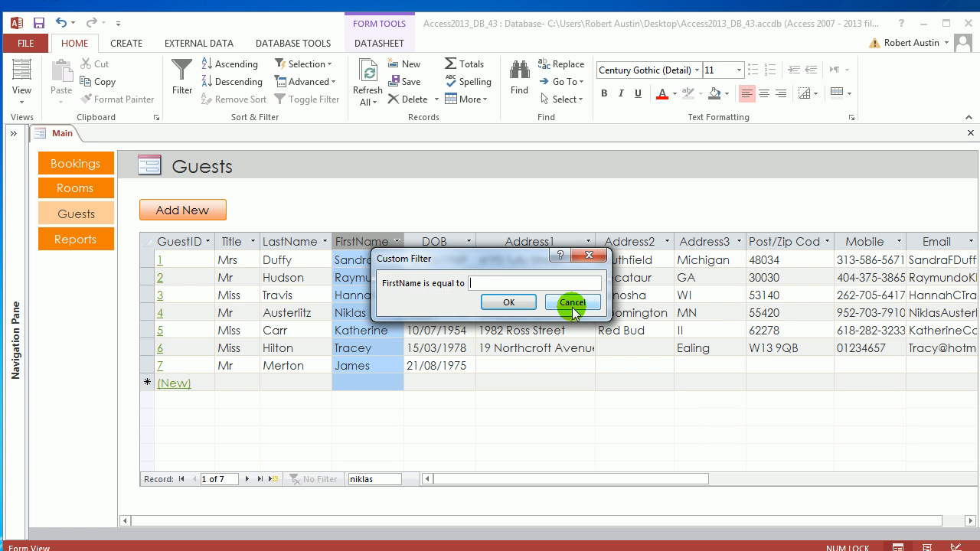
{"action": "type", "text": "niklas"}
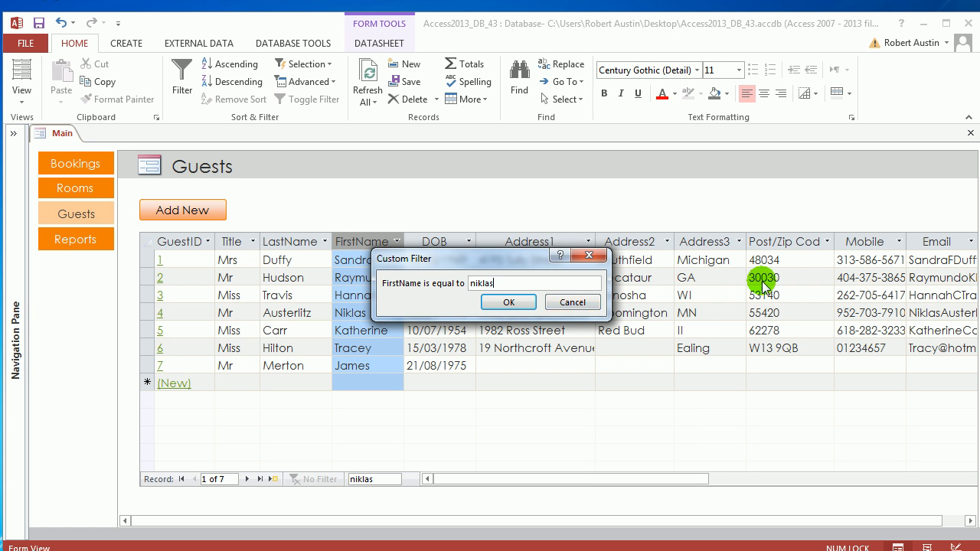
{"action": "left_click", "coordinate": [504, 301]}
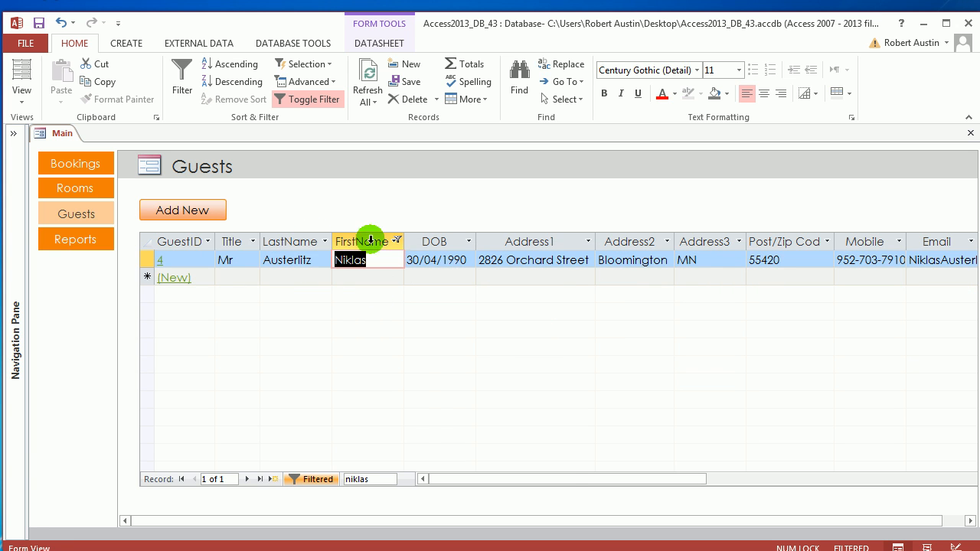
Change the FirstName Equals text filter to only the first three letters of that guest's first name.
{"action": "left_click", "coordinate": [396, 242]}
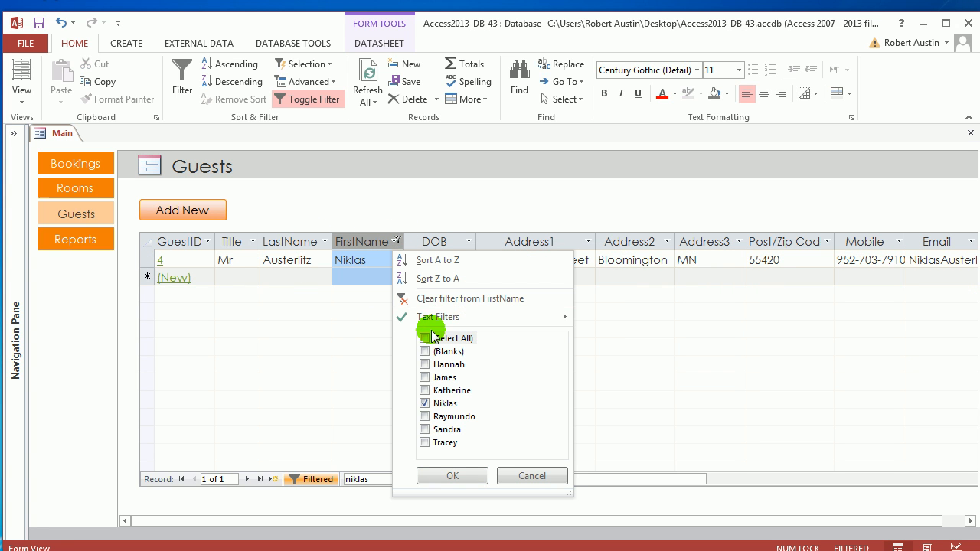
{"action": "left_click", "coordinate": [430, 338]}
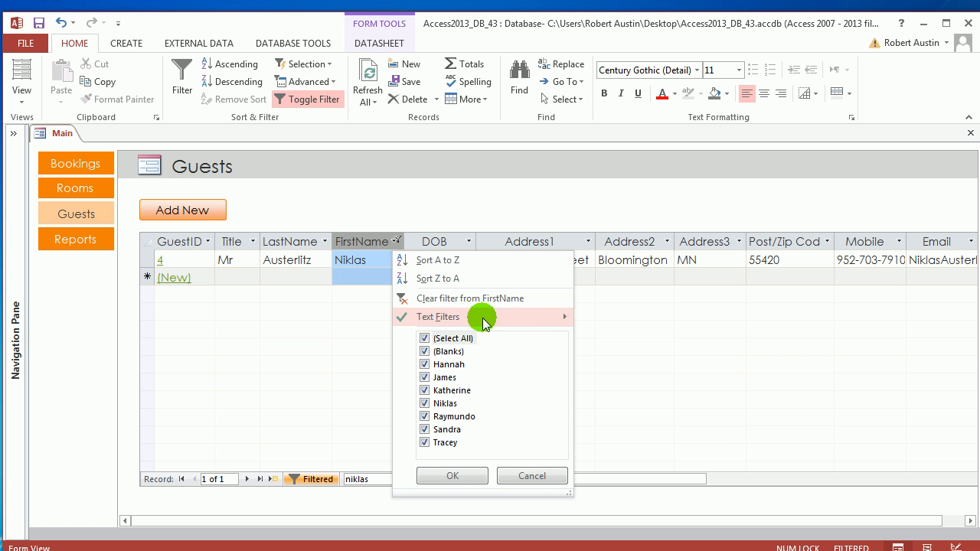
{"action": "mouse_move", "coordinate": [479, 317]}
{"action": "left_click", "coordinate": [609, 317]}
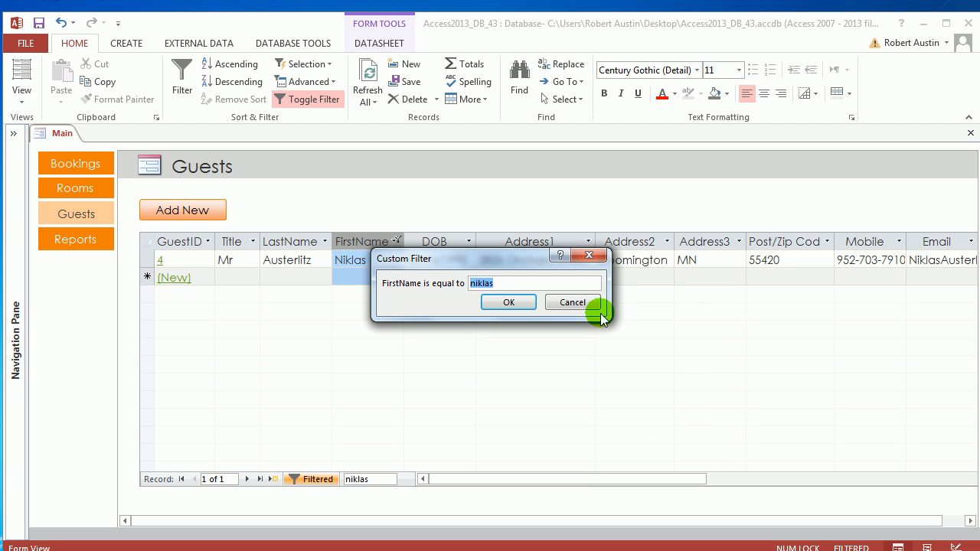
{"action": "type", "text": "nik"}
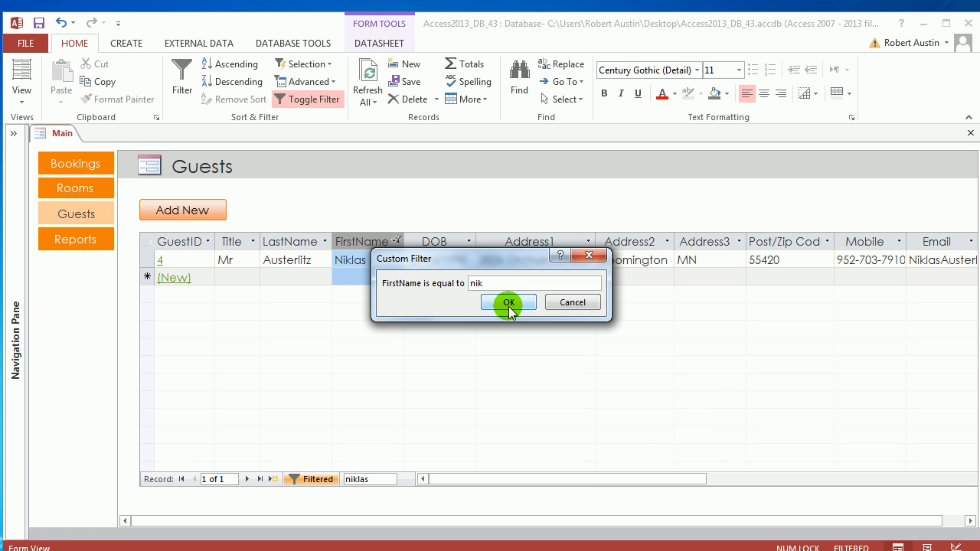
{"action": "left_click", "coordinate": [508, 303]}
Try to replace the FirstName Equals filter with a Contains text filter using the first three letters of GuestID 4's first name.
{"action": "left_click", "coordinate": [397, 241]}
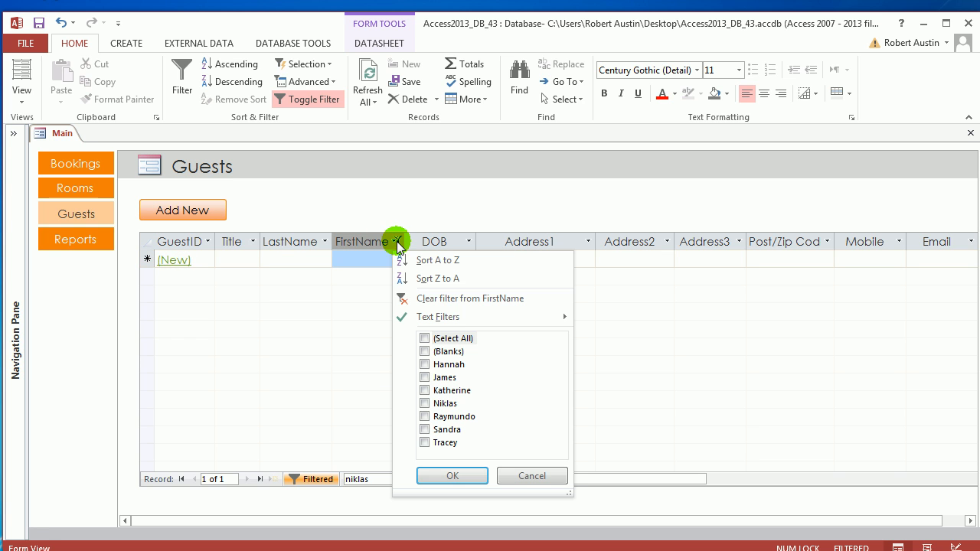
{"action": "left_click", "coordinate": [428, 338]}
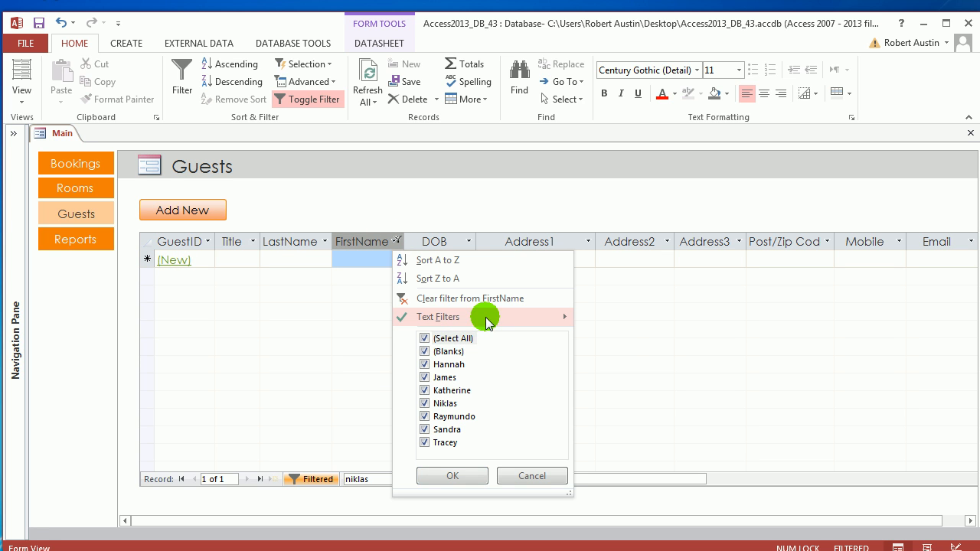
{"action": "mouse_move", "coordinate": [482, 315]}
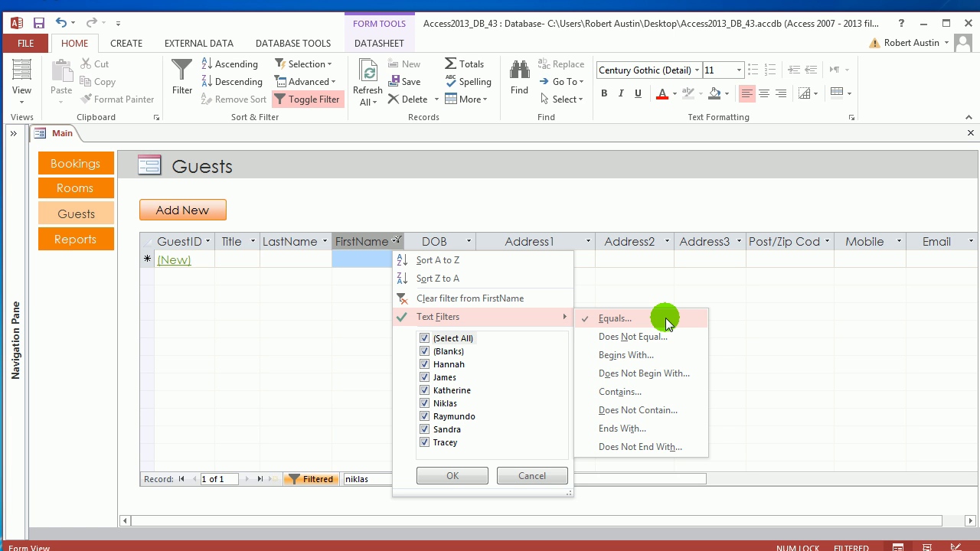
{"action": "left_click", "coordinate": [627, 392]}
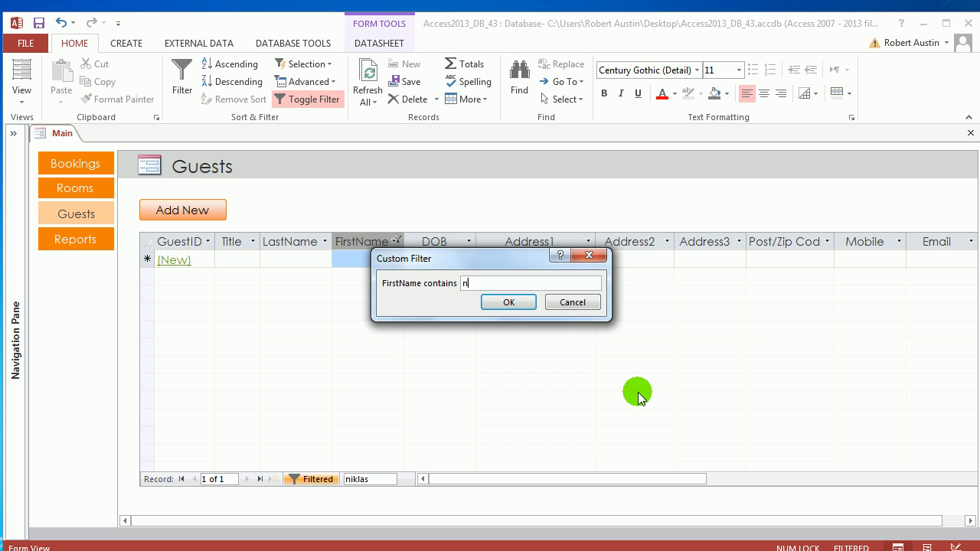
{"action": "type", "text": "nik"}
{"action": "left_click", "coordinate": [508, 302]}
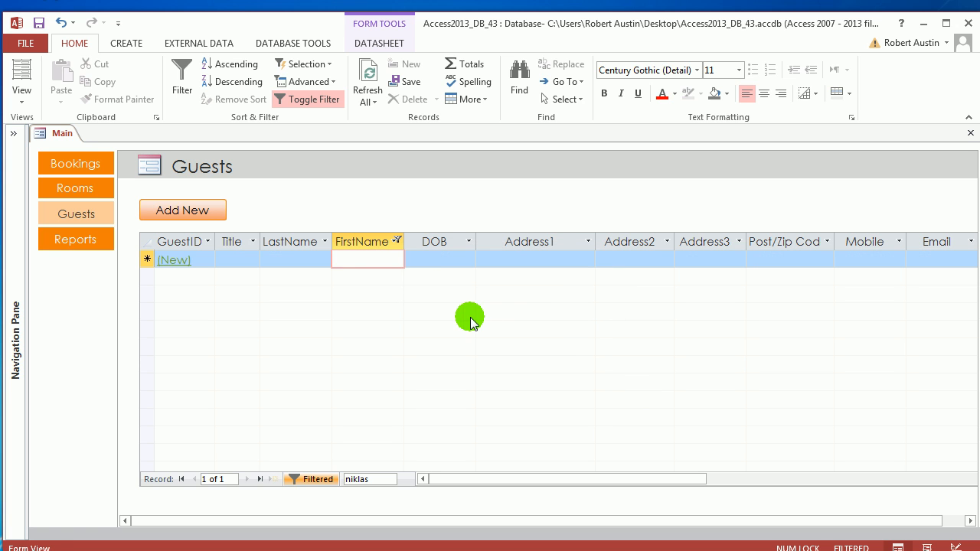
Clear the FirstName filtering by reselecting all names in the column's value list.
{"action": "left_click", "coordinate": [397, 241]}
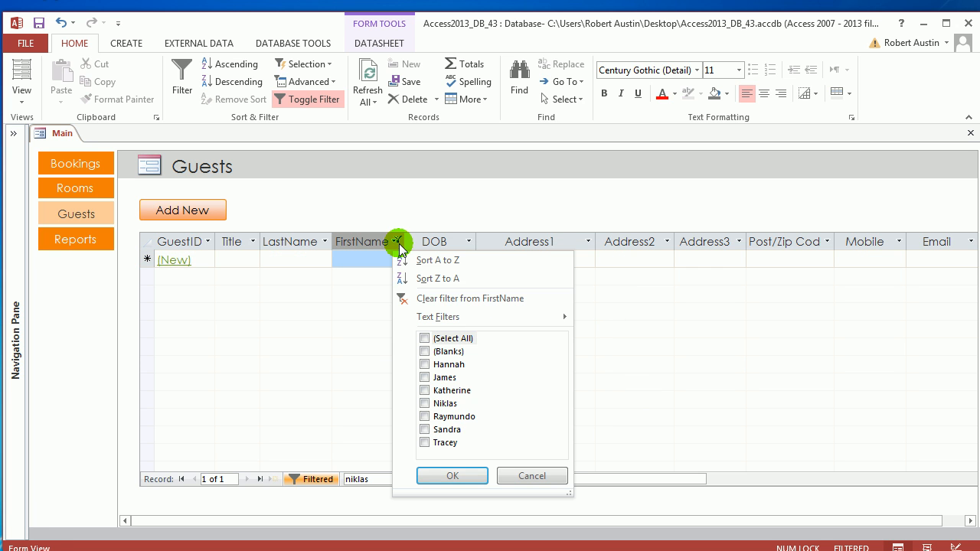
{"action": "left_click", "coordinate": [424, 338]}
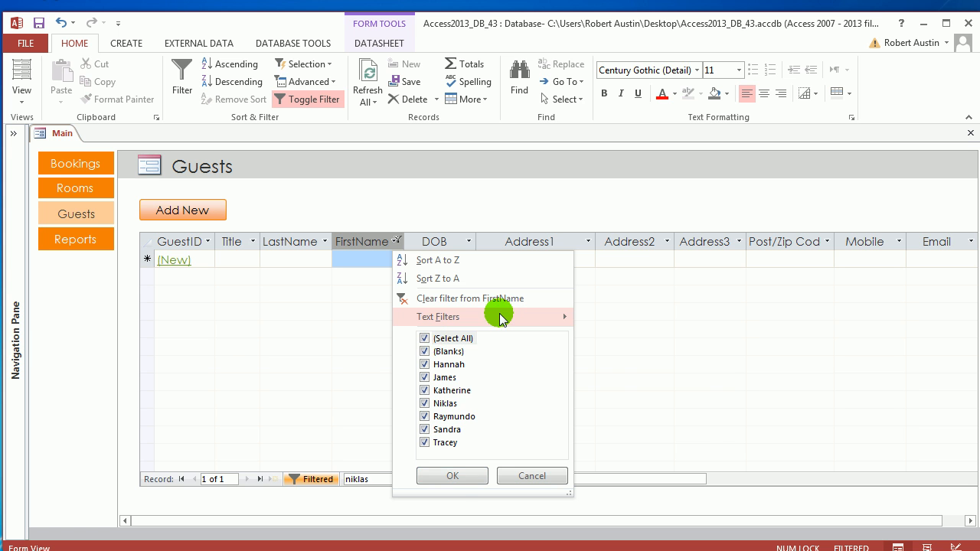
{"action": "left_click", "coordinate": [452, 476]}
Apply a Contains text filter to the unfiltered FirstName column using the first three letters of GuestID 4's first name.
{"action": "left_click", "coordinate": [398, 241]}
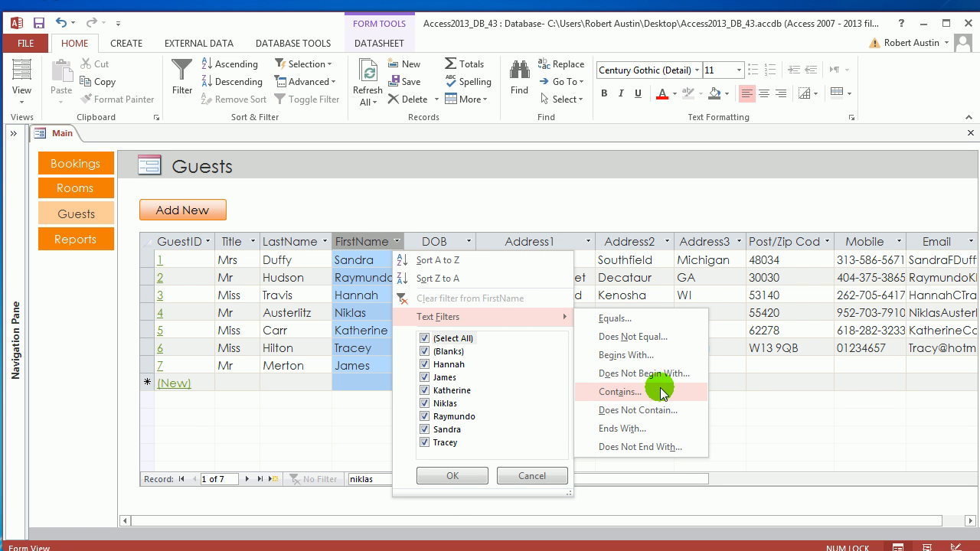
{"action": "left_click", "coordinate": [651, 395]}
{"action": "type", "text": "nik"}
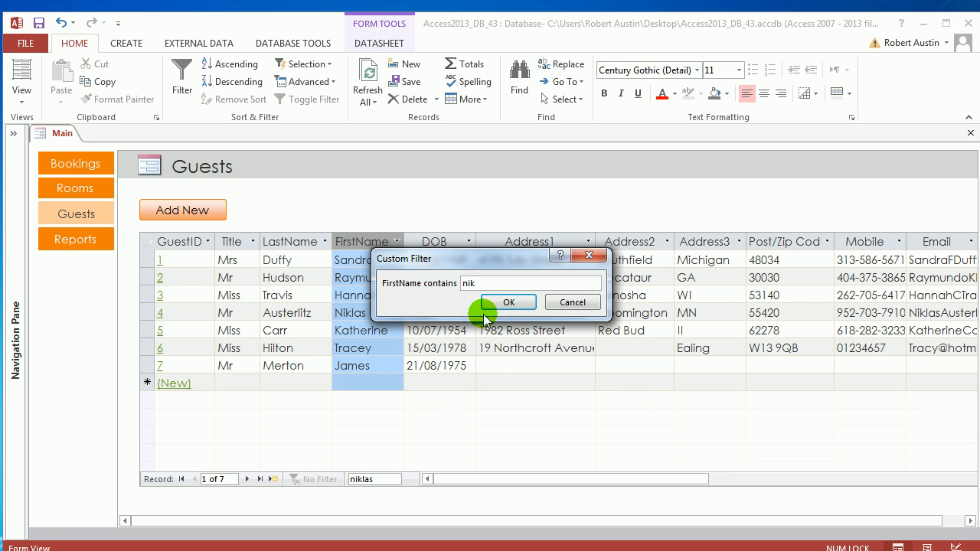
{"action": "left_click", "coordinate": [506, 301]}
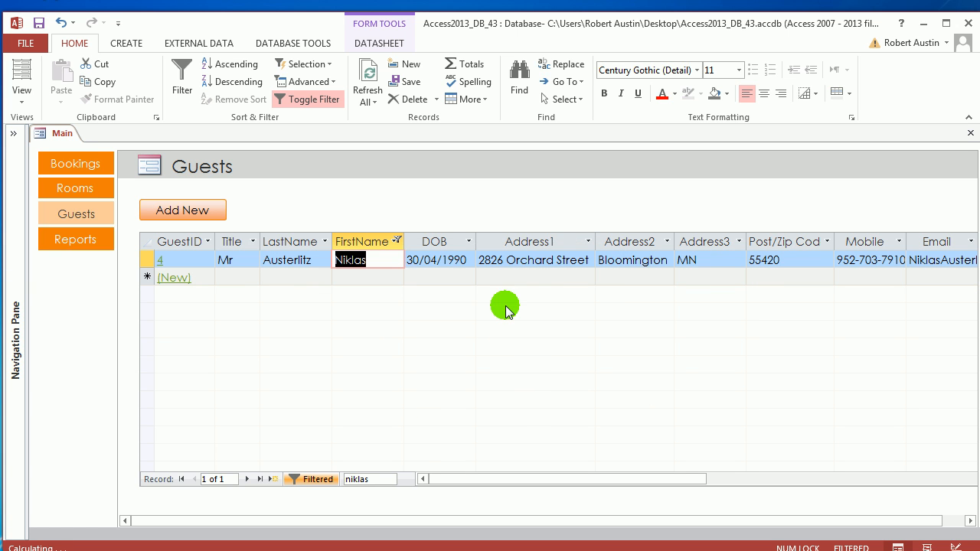
Remove the FirstName Contains filter by reselecting all values.
{"action": "left_click", "coordinate": [397, 241]}
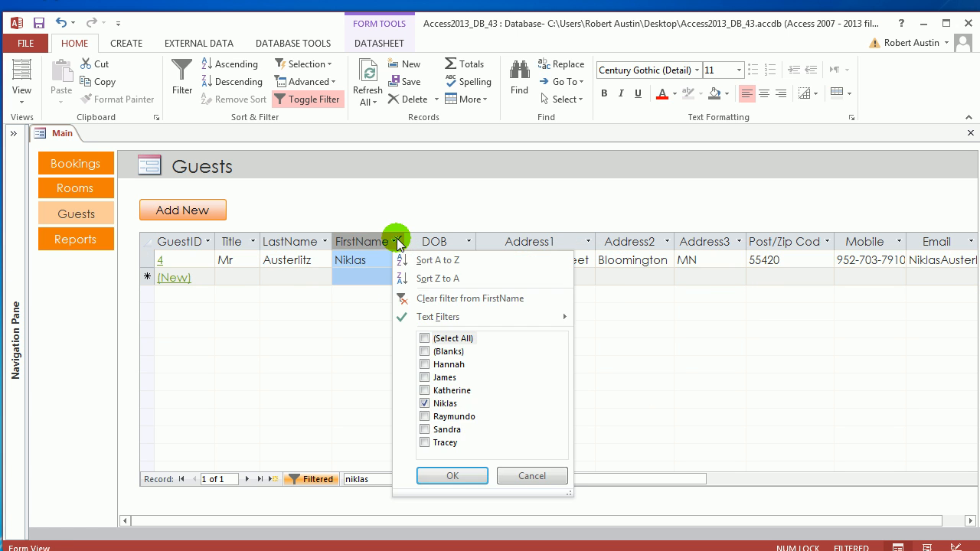
{"action": "left_click", "coordinate": [429, 340]}
{"action": "left_click", "coordinate": [450, 475]}
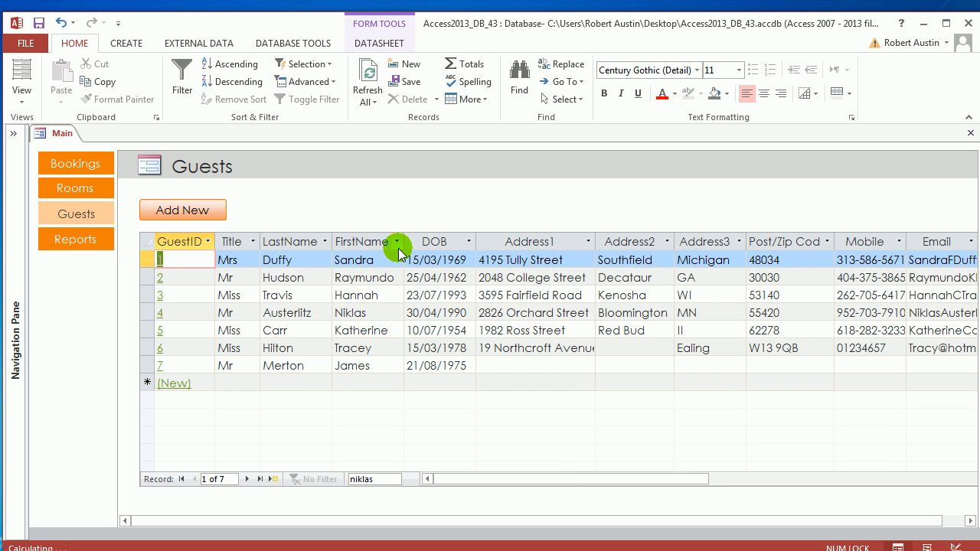
Apply a Begins With text filter to the FirstName column for the letter "t".
{"action": "left_click", "coordinate": [396, 242]}
{"action": "mouse_move", "coordinate": [432, 315]}
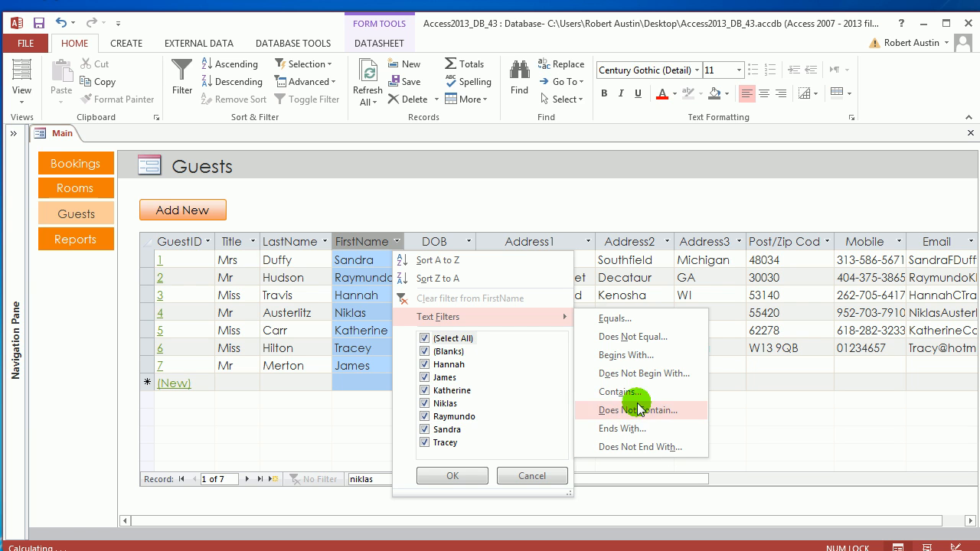
{"action": "left_click", "coordinate": [642, 356]}
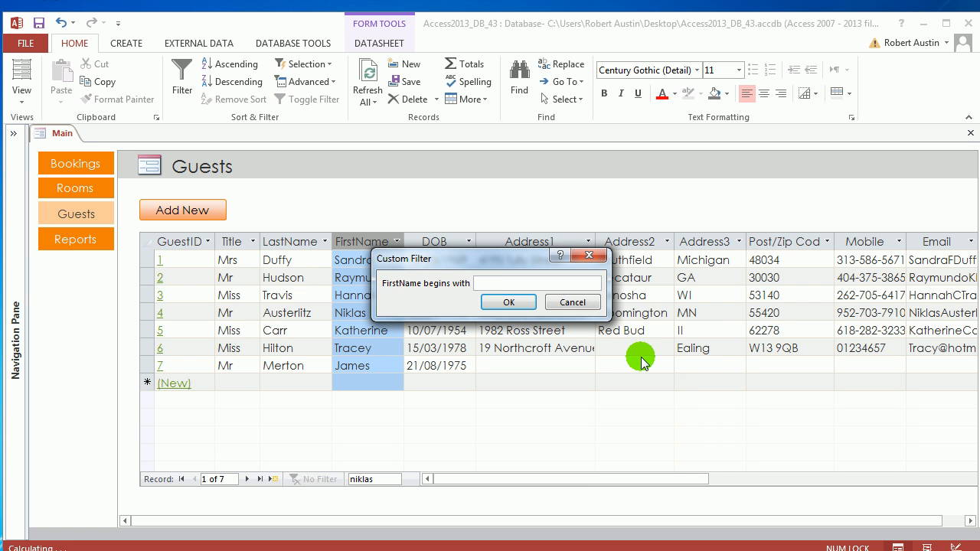
{"action": "type", "text": "t"}
{"action": "left_click", "coordinate": [508, 302]}
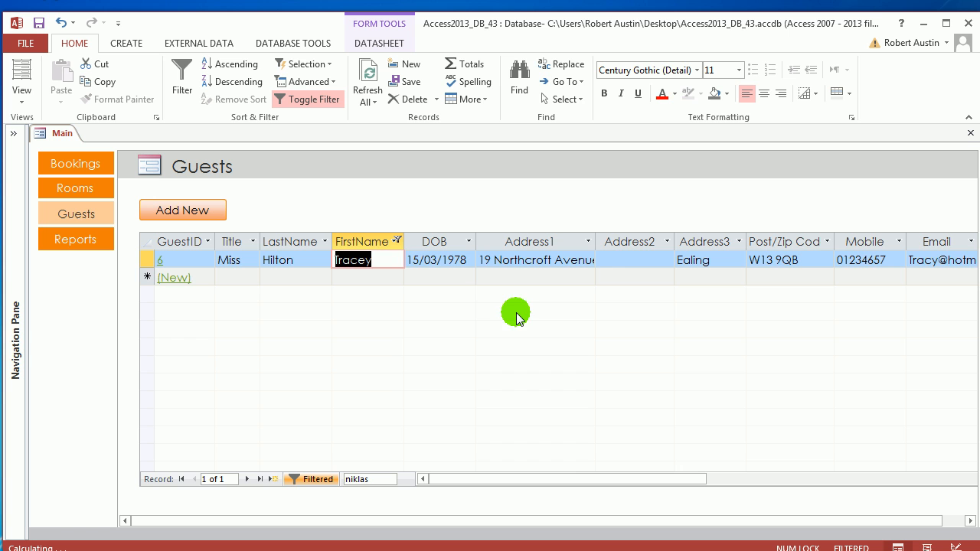
Remove the FirstName Begins With filter by reselecting all values.
{"action": "left_click", "coordinate": [398, 240]}
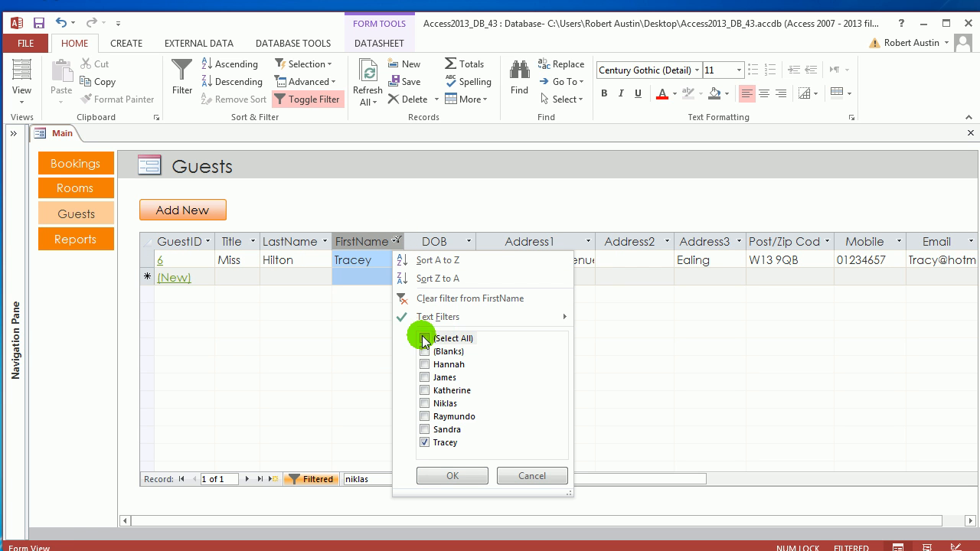
{"action": "left_click", "coordinate": [425, 337]}
{"action": "left_click", "coordinate": [452, 477]}
Apply a Does Not Equal text filter to the FirstName column using the full first name of the guest with GuestID 4.
{"action": "left_click", "coordinate": [396, 241]}
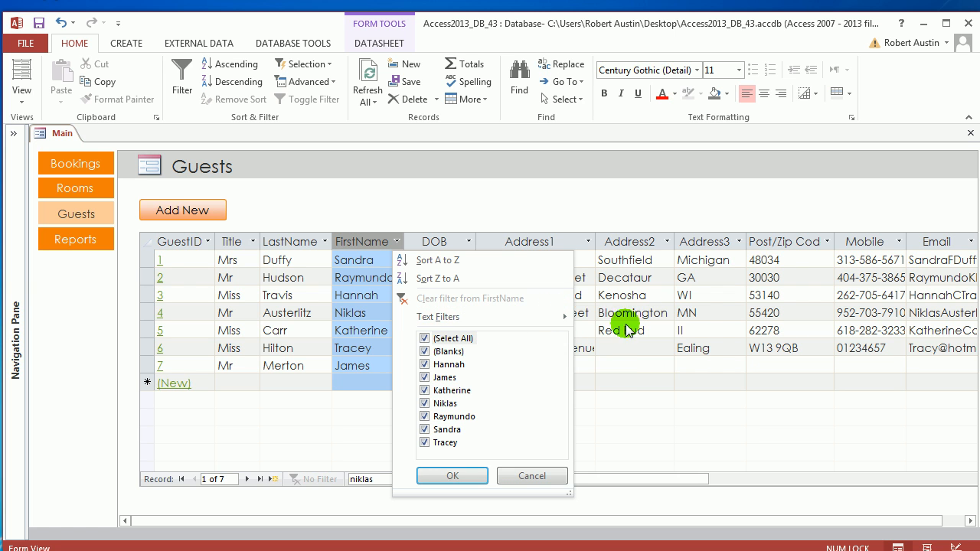
{"action": "mouse_move", "coordinate": [546, 321]}
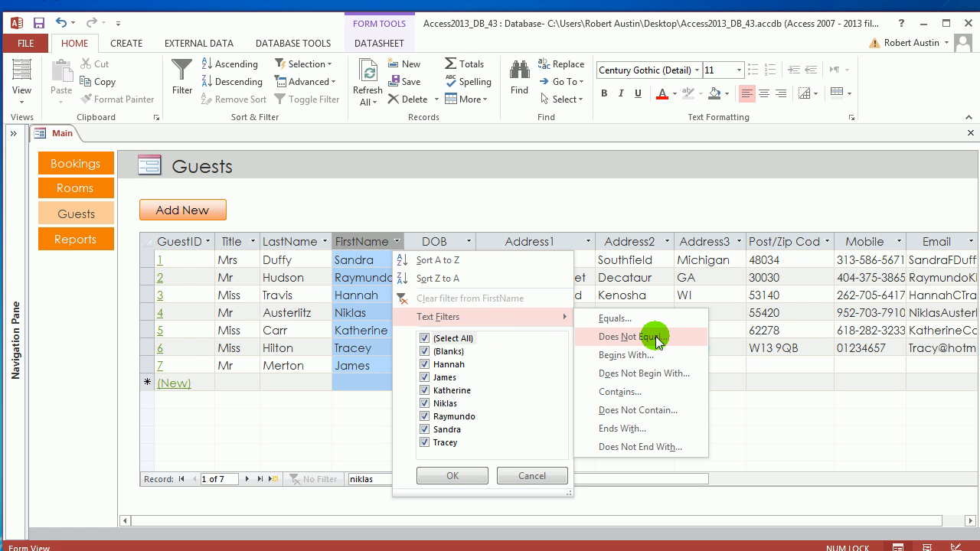
{"action": "left_click", "coordinate": [657, 342]}
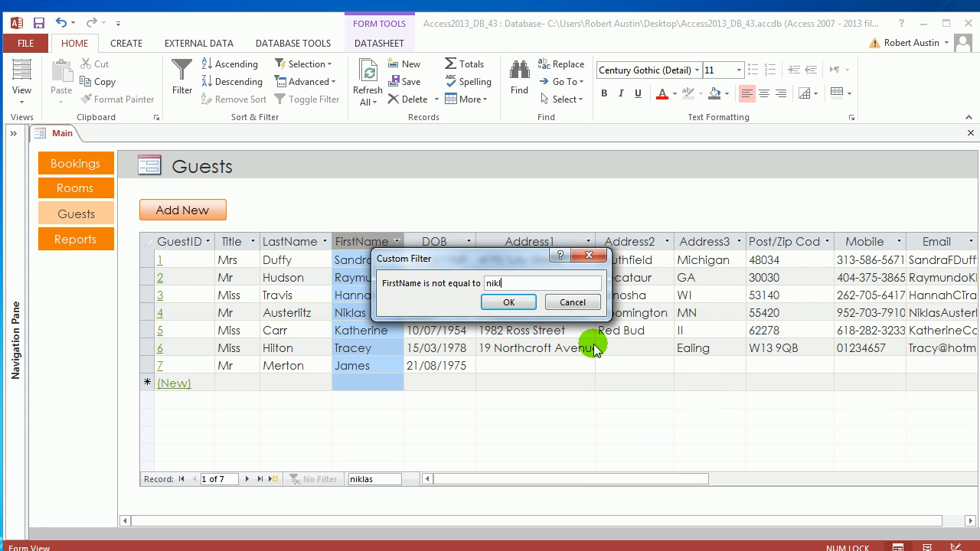
{"action": "left_click", "coordinate": [510, 303]}
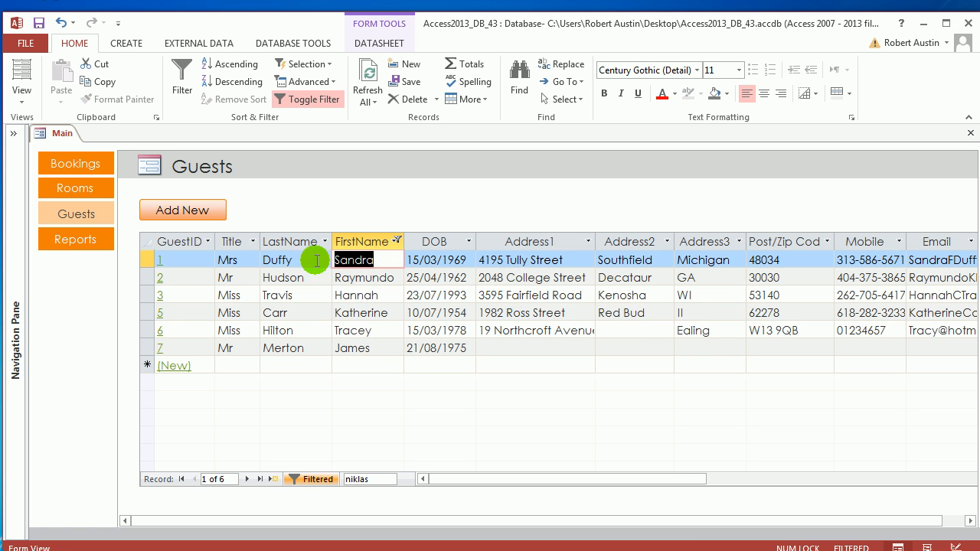
Remove the FirstName Does Not Equal filter by reselecting all values.
{"action": "left_click", "coordinate": [396, 241]}
{"action": "left_click", "coordinate": [425, 337]}
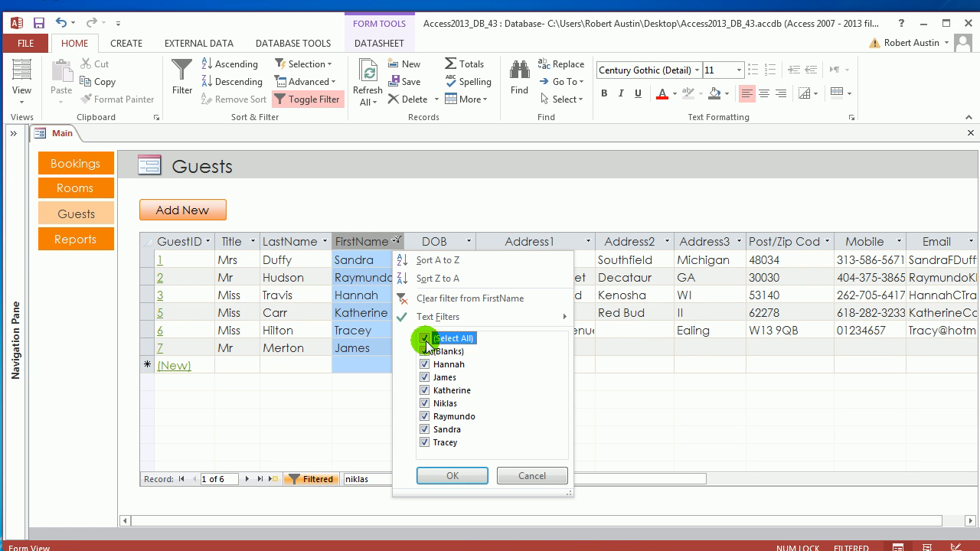
{"action": "left_click", "coordinate": [453, 475]}
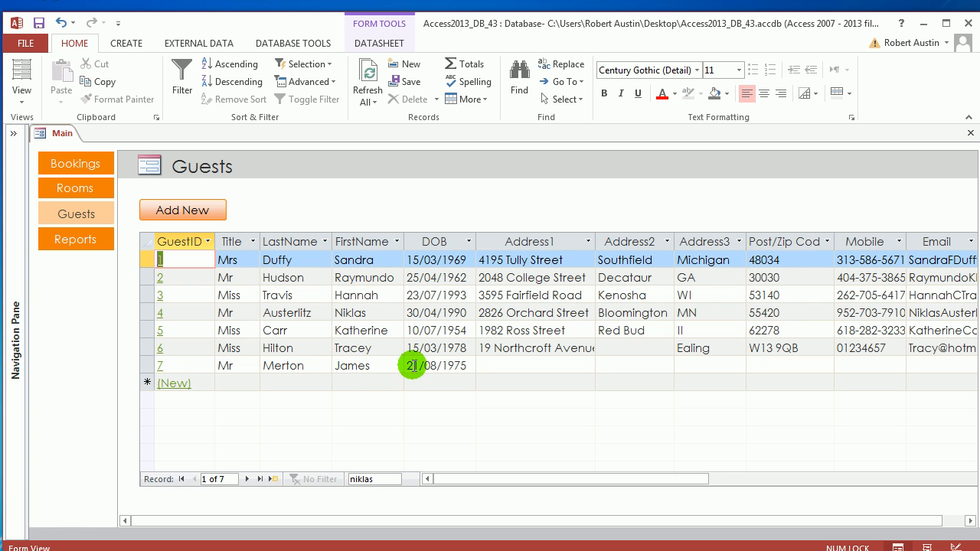
Use Find to locate the full last name of the guest with GuestID 6, and move the dialog clear of the records.
{"action": "left_click", "coordinate": [299, 278]}
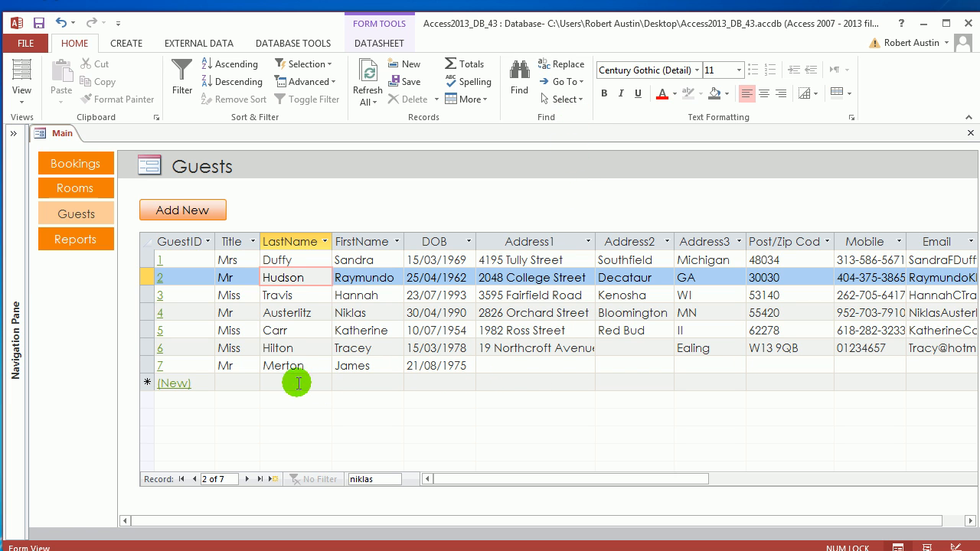
{"action": "left_click", "coordinate": [518, 91]}
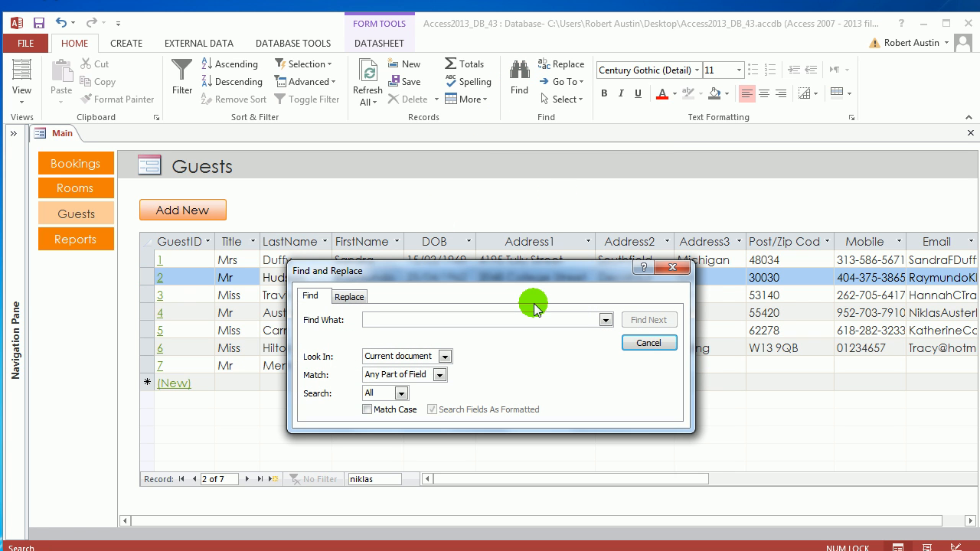
{"action": "type", "text": "Hilton"}
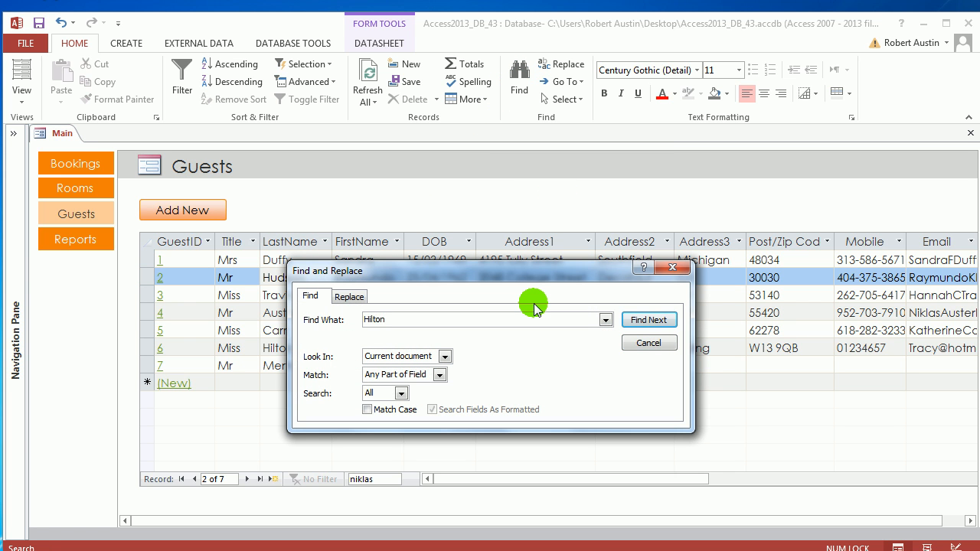
{"action": "left_click", "coordinate": [649, 320]}
{"action": "left_click_drag", "start_coordinate": [518, 269], "coordinate": [619, 156]}
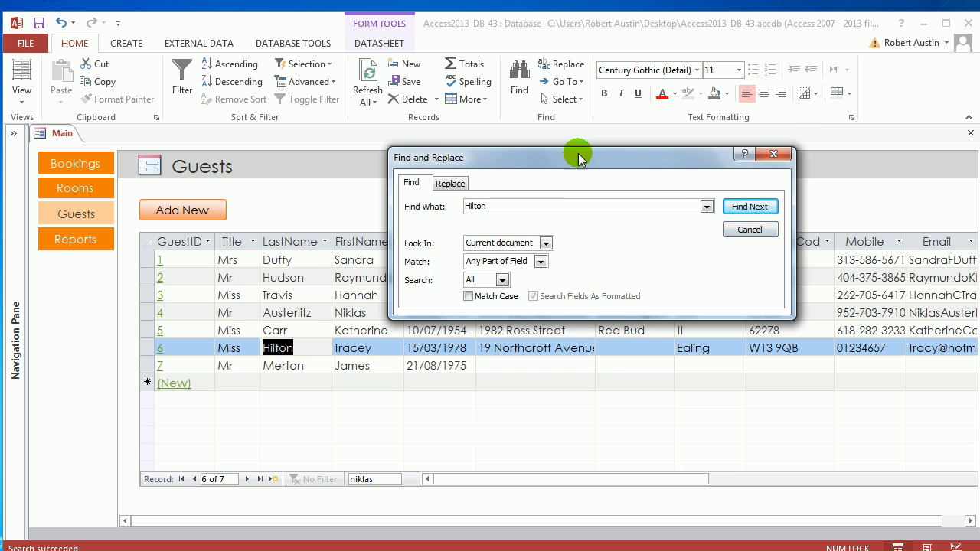
{"action": "left_click_drag", "start_coordinate": [580, 157], "coordinate": [559, 109]}
Search again using only the first three letters of that guest's last name.
{"action": "double_click", "coordinate": [460, 157]}
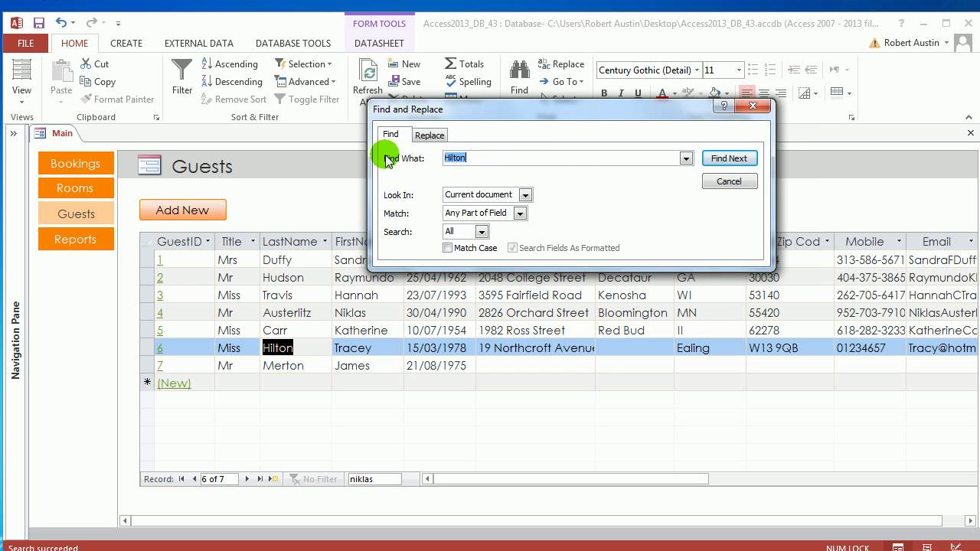
{"action": "type", "text": "Hil"}
{"action": "left_click", "coordinate": [728, 159]}
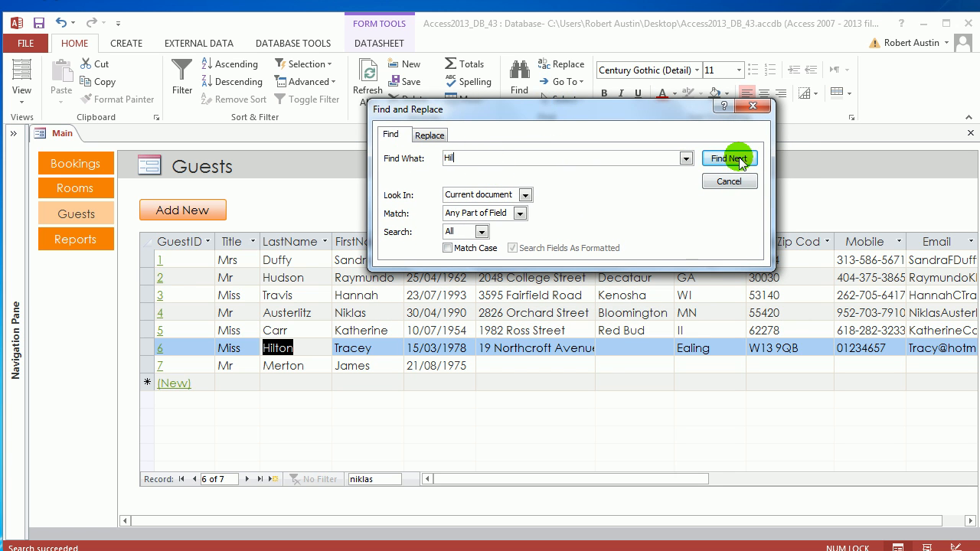
Set the search to match Whole Field and look for the same three-letter fragment.
{"action": "left_click", "coordinate": [521, 213]}
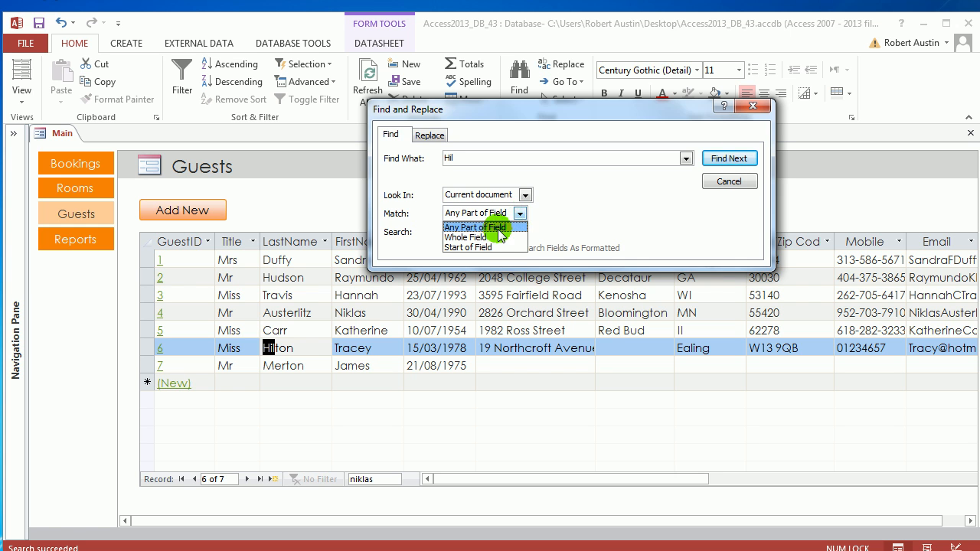
{"action": "left_click", "coordinate": [466, 238]}
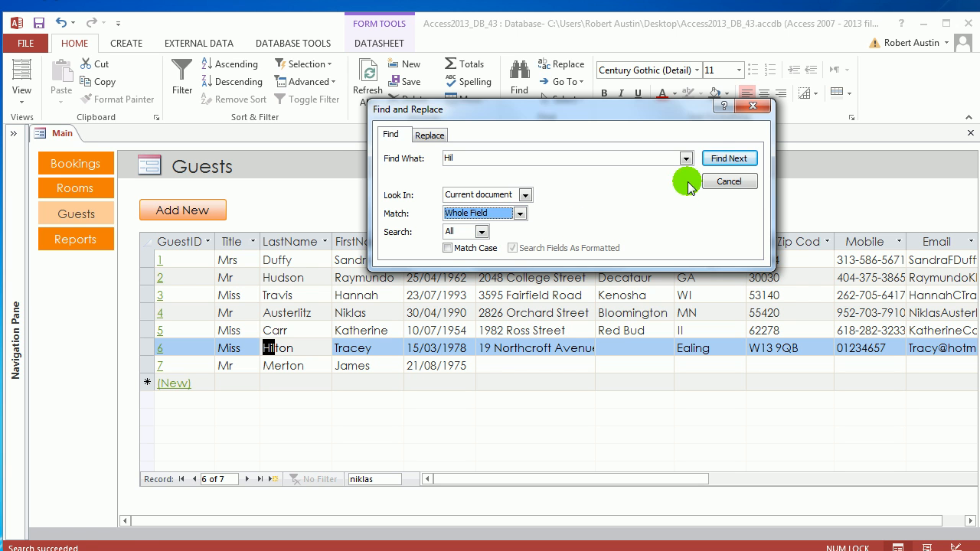
{"action": "left_click", "coordinate": [724, 161]}
{"action": "left_click", "coordinate": [471, 310]}
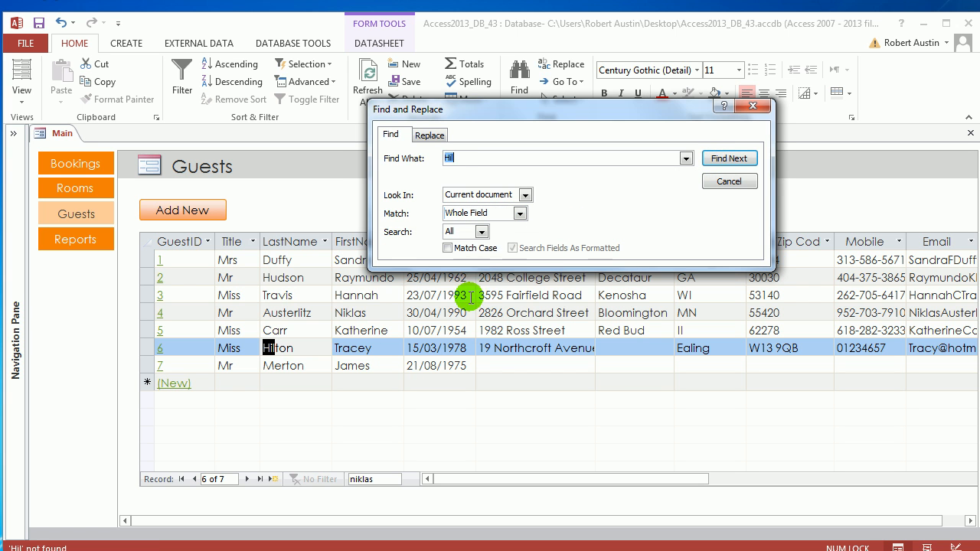
Set the match option back to Any Part of Field and repeat the search for the three-letter fragment.
{"action": "left_click", "coordinate": [521, 214]}
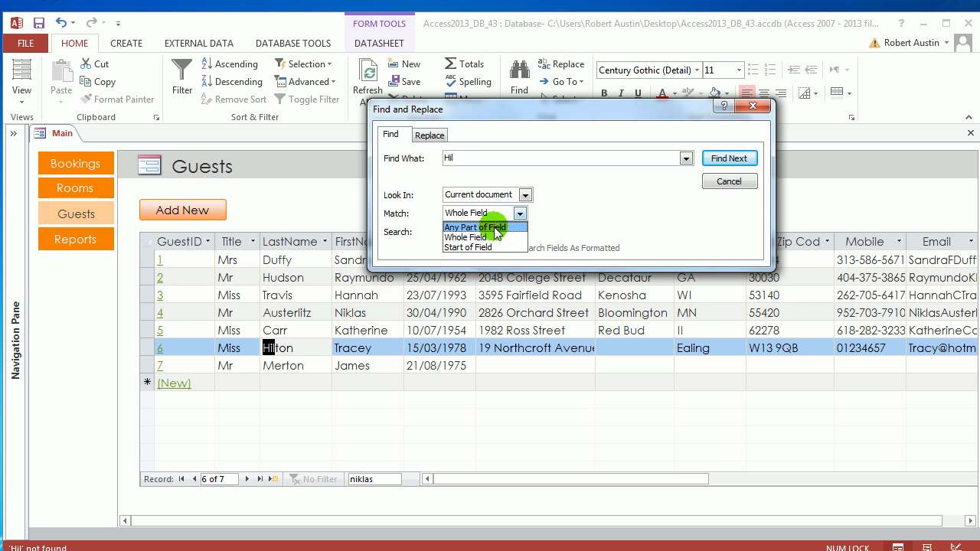
{"action": "left_click", "coordinate": [490, 225]}
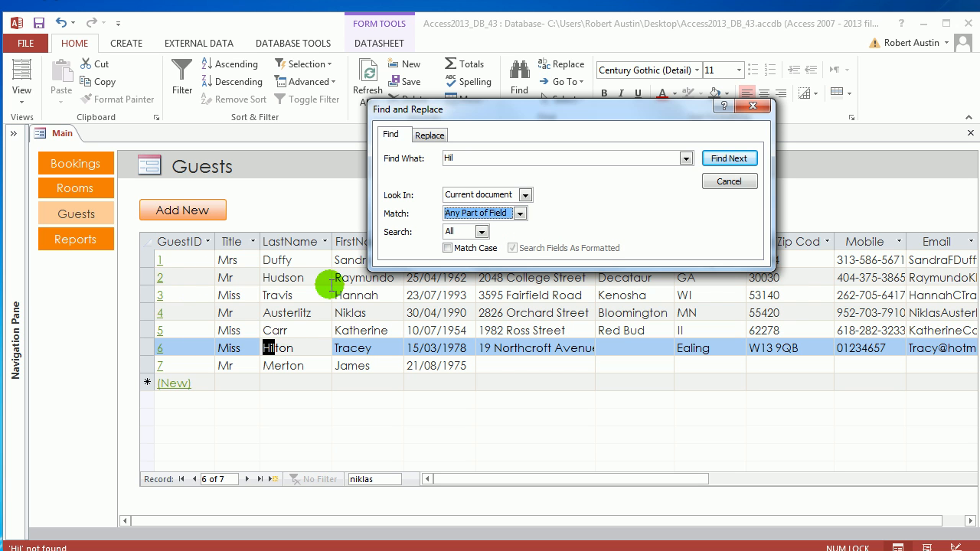
{"action": "left_click", "coordinate": [729, 158]}
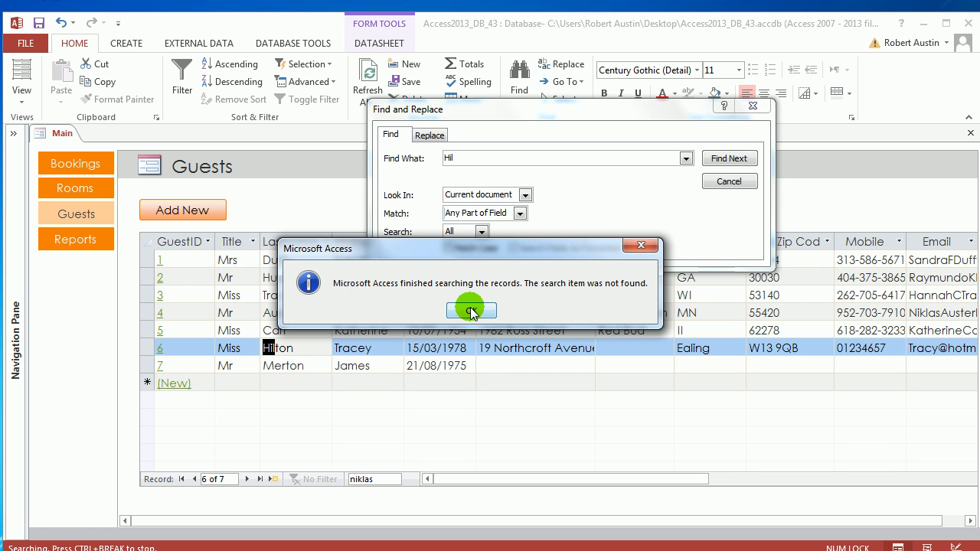
{"action": "left_click", "coordinate": [471, 310]}
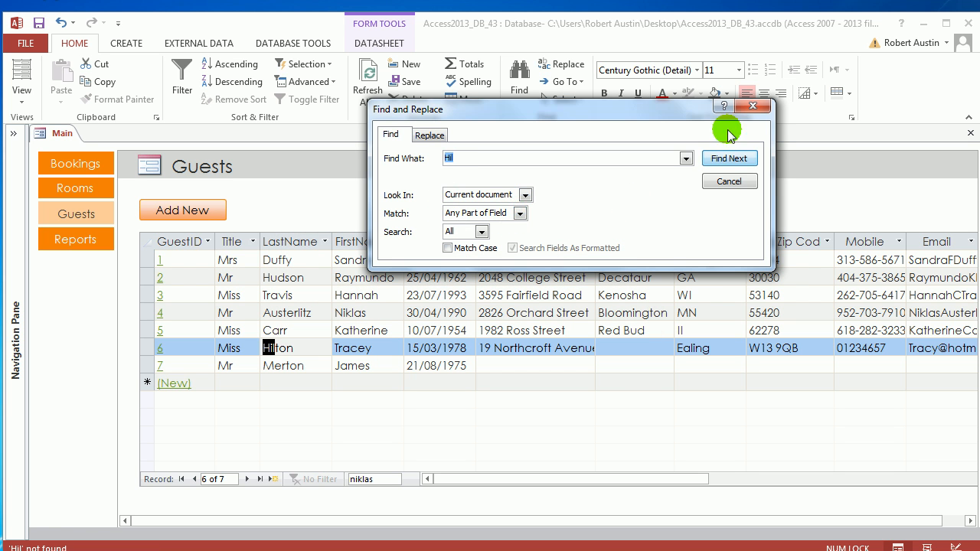
Close the search dialog and, starting from the first guest's LastName, use Go To to advance two records, one at a time, and reach the last record.
{"action": "left_click", "coordinate": [753, 106]}
{"action": "left_click", "coordinate": [295, 260]}
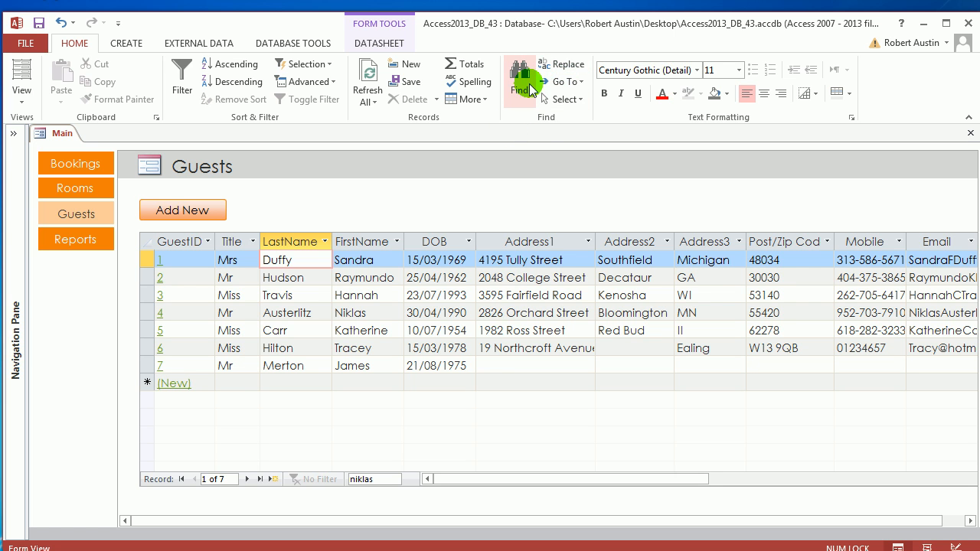
{"action": "left_click", "coordinate": [564, 81]}
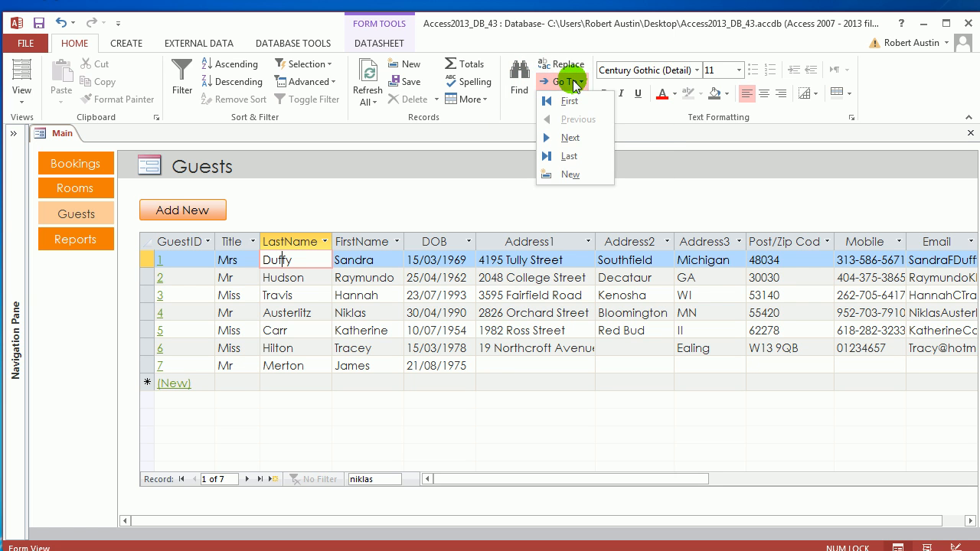
{"action": "left_click", "coordinate": [571, 138]}
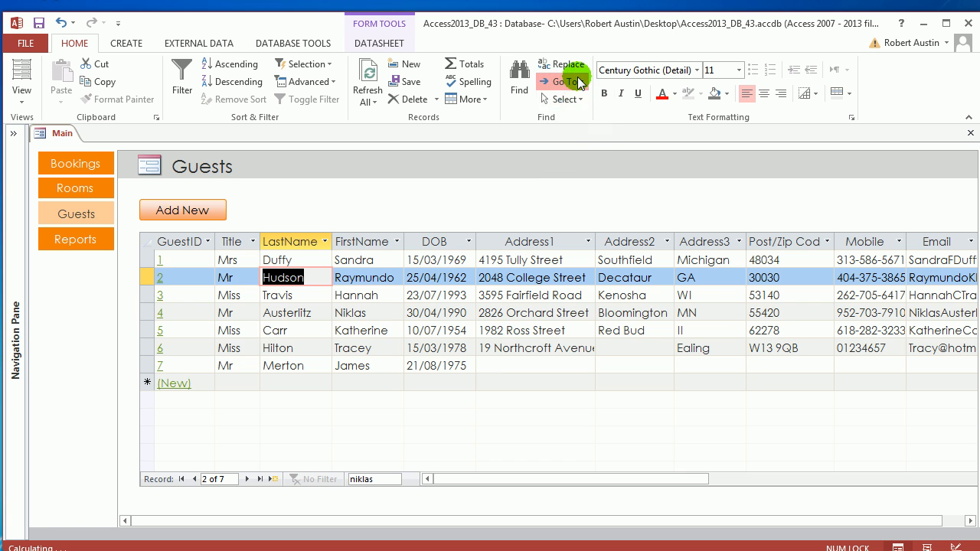
{"action": "left_click", "coordinate": [559, 82]}
{"action": "left_click", "coordinate": [570, 137]}
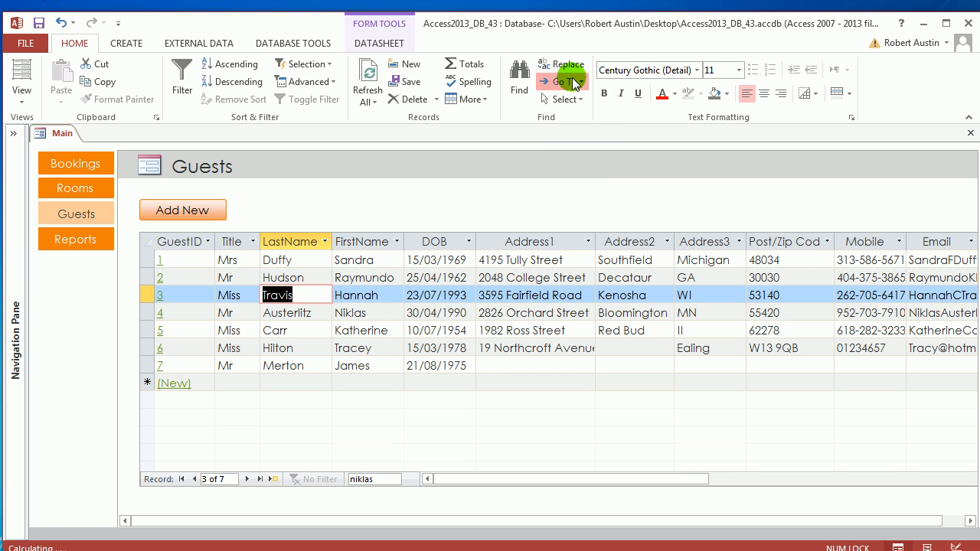
{"action": "left_click", "coordinate": [566, 82]}
{"action": "left_click", "coordinate": [569, 156]}
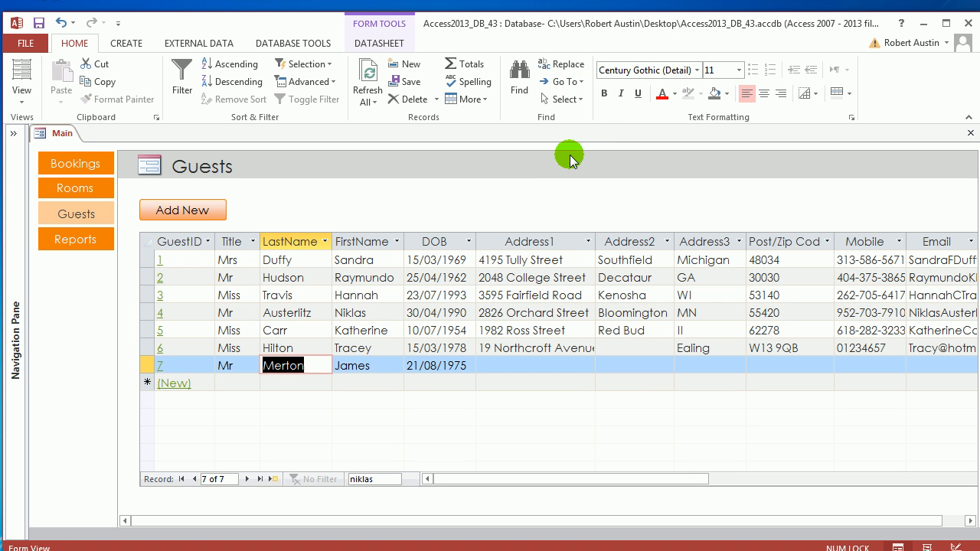
Step backward through the guest records one at a time from the last one, and move forward again to GuestID 6.
{"action": "left_click", "coordinate": [196, 480]}
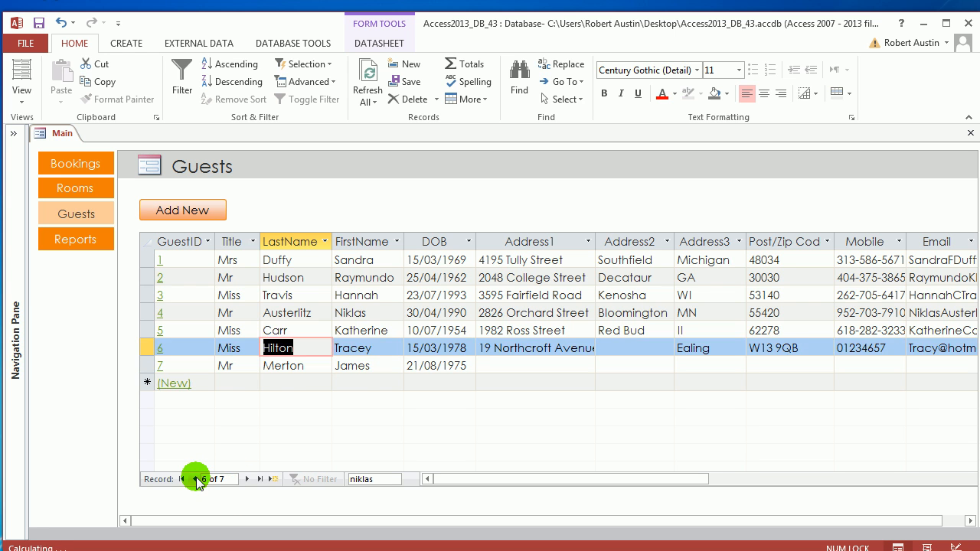
{"action": "double_click", "coordinate": [196, 479]}
{"action": "double_click", "coordinate": [196, 479]}
{"action": "double_click", "coordinate": [247, 480]}
{"action": "double_click", "coordinate": [247, 479]}
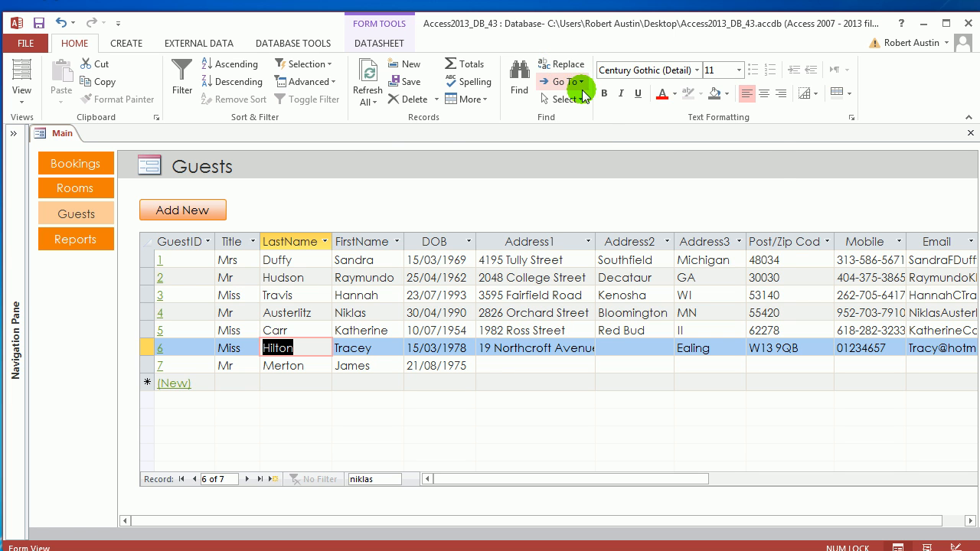
Compare the Find and Replace options for the last name of GuestID 6, and close the dialog without replacing anything.
{"action": "key", "text": "ctrl+f"}
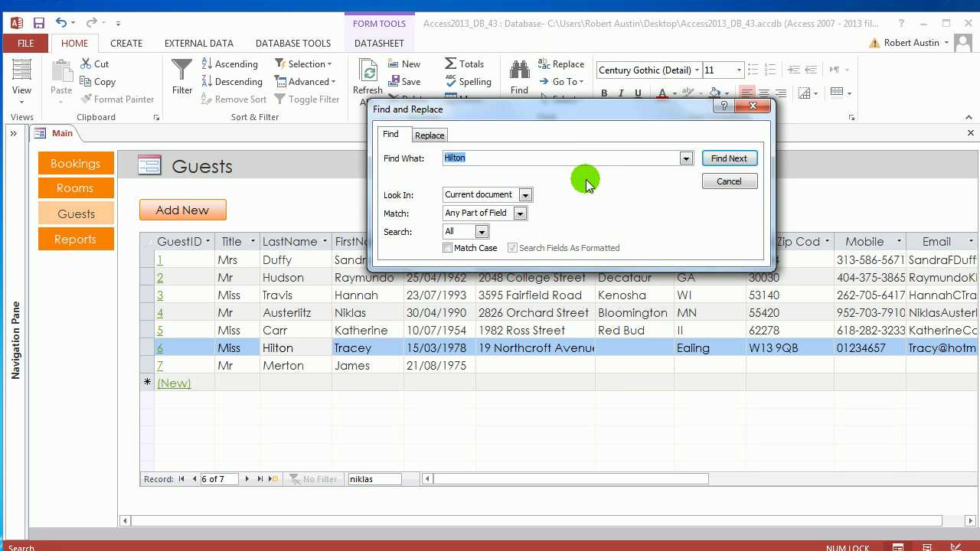
{"action": "left_click", "coordinate": [433, 136]}
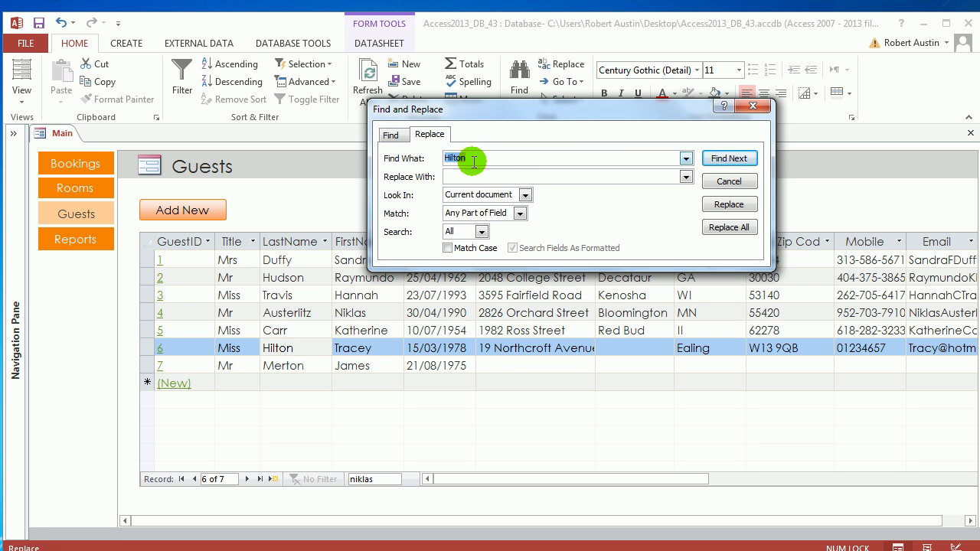
{"action": "left_click", "coordinate": [389, 135]}
{"action": "left_click", "coordinate": [430, 134]}
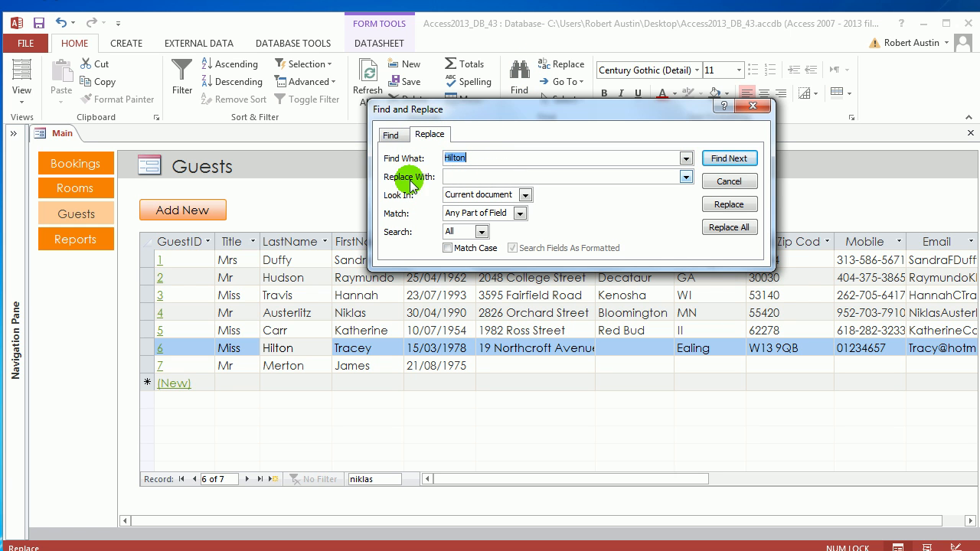
{"action": "left_click", "coordinate": [392, 136]}
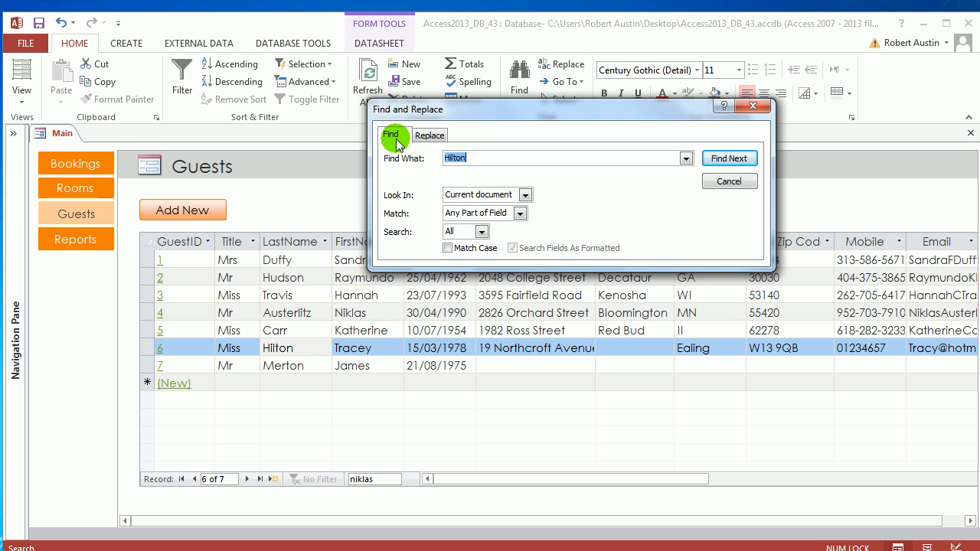
{"action": "left_click", "coordinate": [753, 106]}
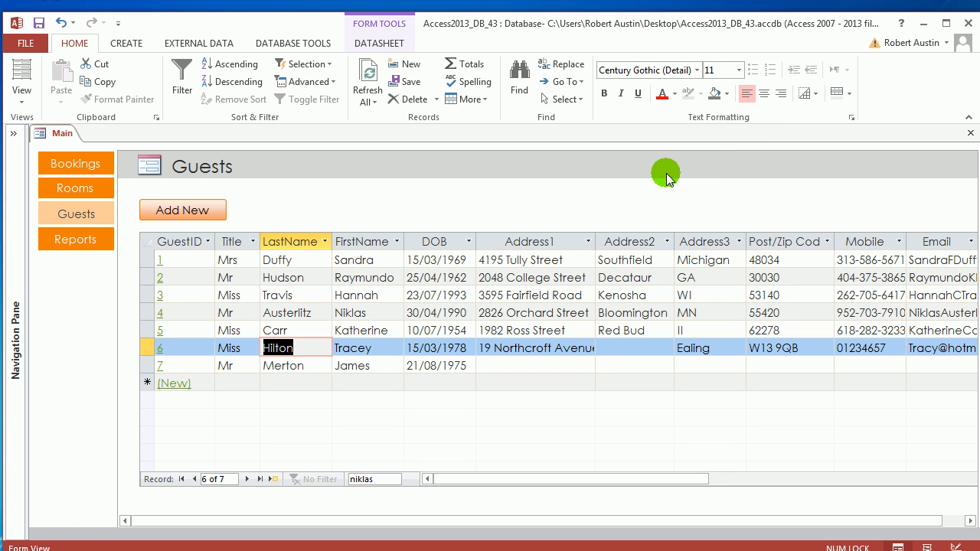